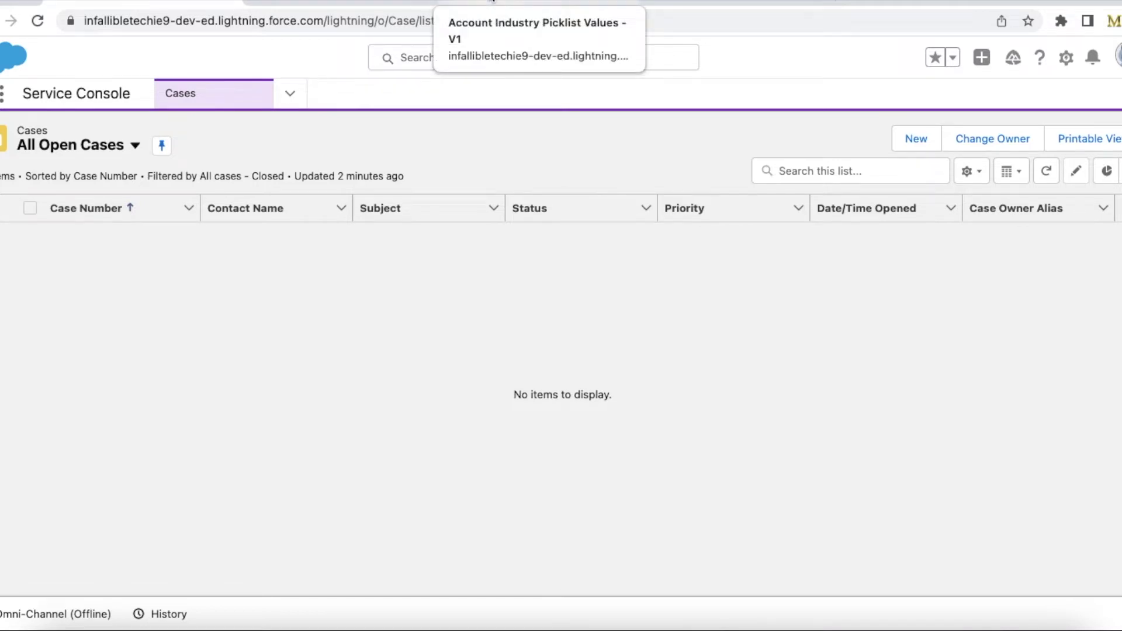
# - Switch to the 'Account Industry Picklist Values - V1' flow in Flow Builder
pyautogui.click(492, 1)
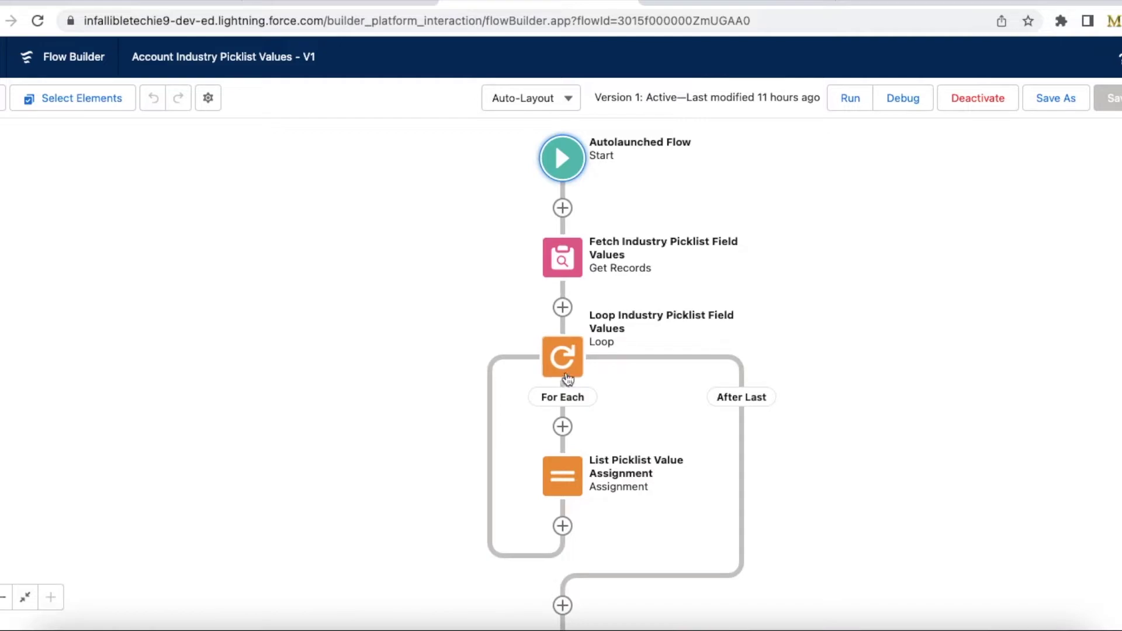
pyautogui.doubleClick(561, 481)
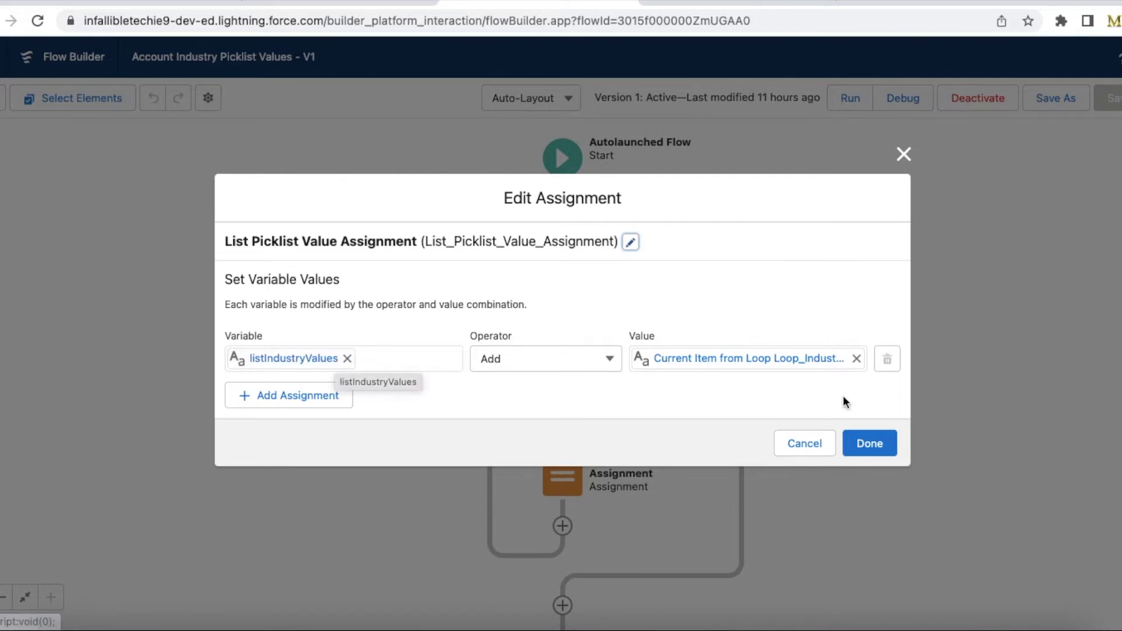
pyautogui.click(795, 455)
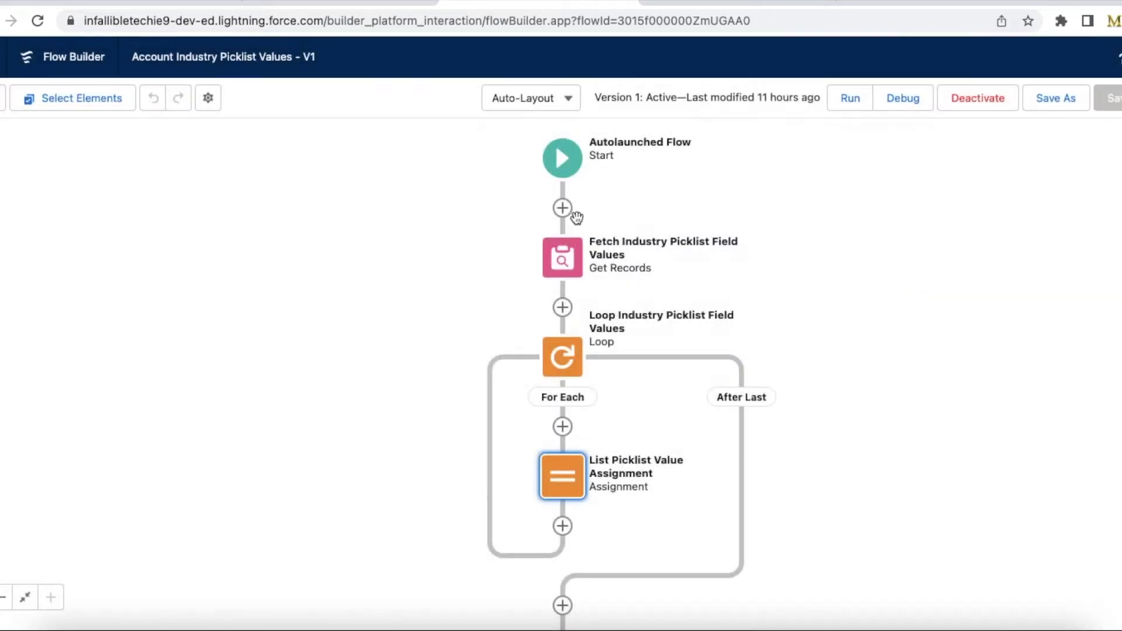
pyautogui.doubleClick(562, 258)
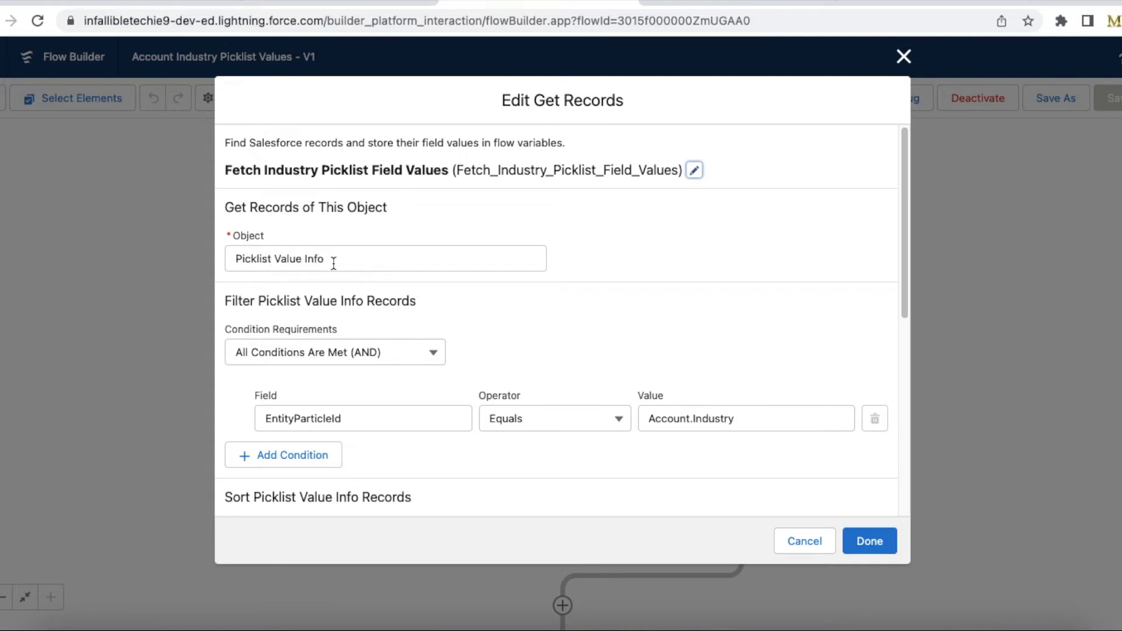
pyautogui.moveTo(906, 227); pyautogui.dragTo(897, 416)
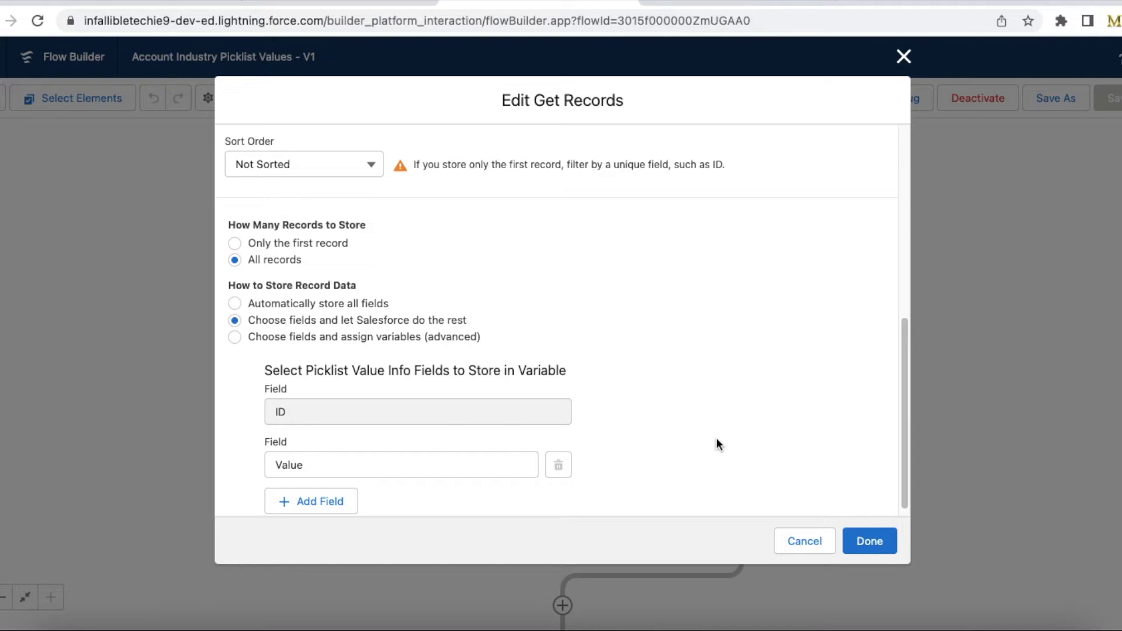
pyautogui.click(866, 548)
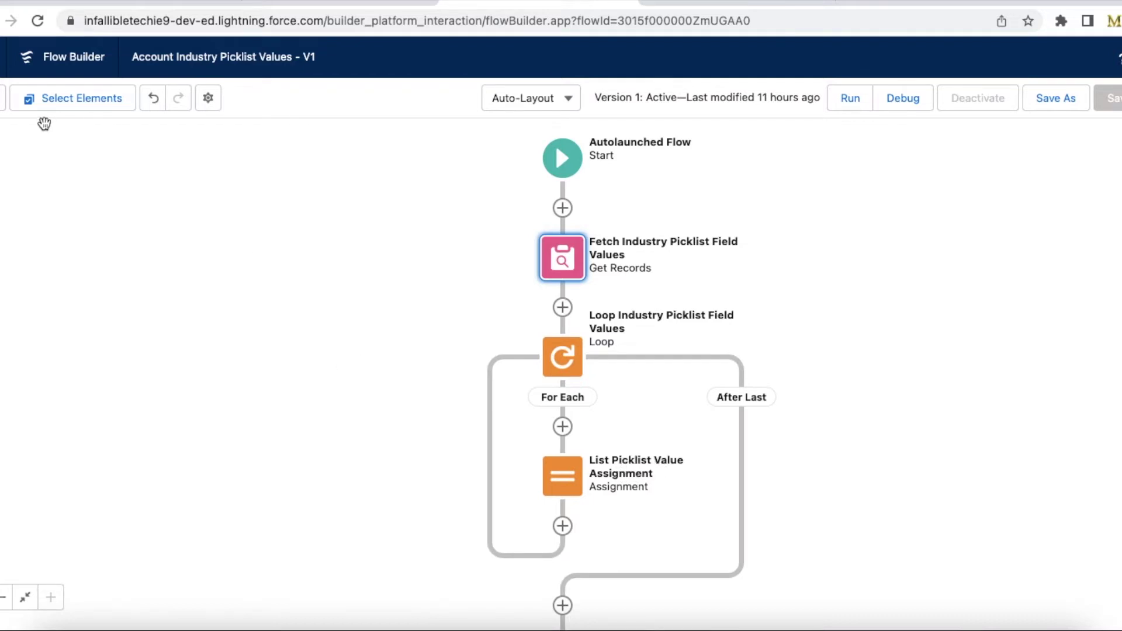
# - Check that the listIndustryValues variable is available for output, then return to the Main Menu dialog
pyautogui.click(3, 104)
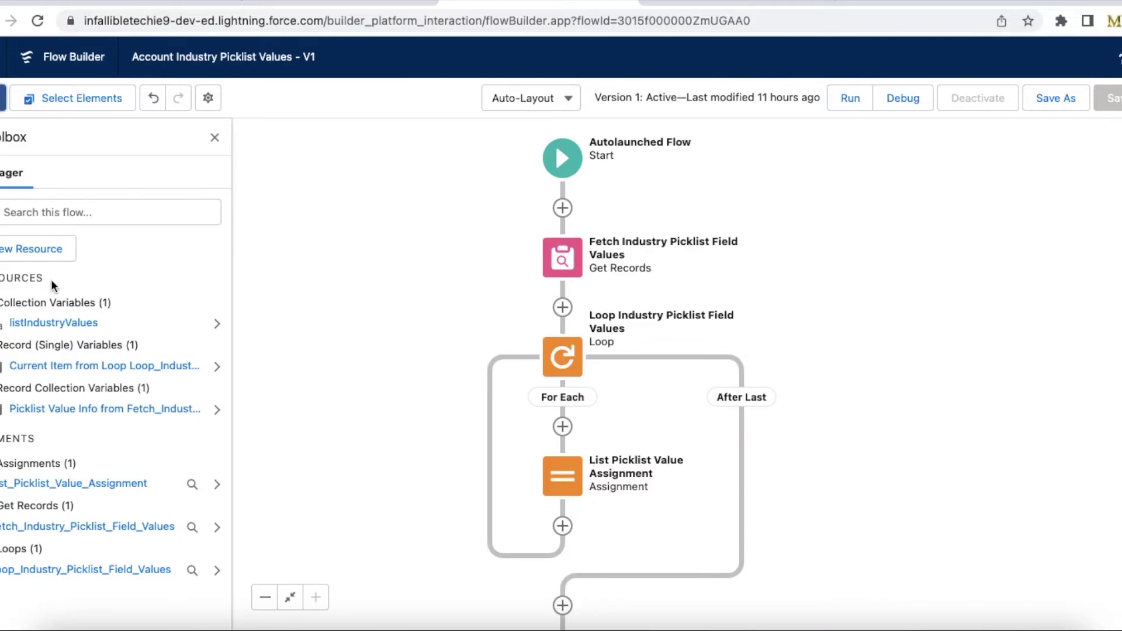
pyautogui.click(52, 324)
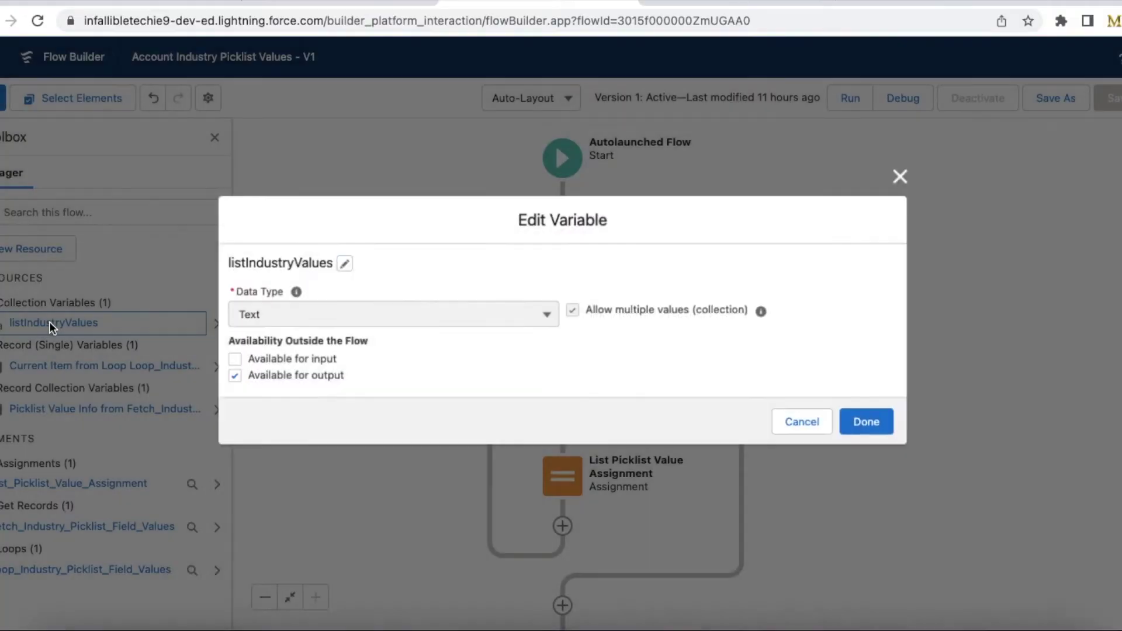
pyautogui.moveTo(358, 379); pyautogui.dragTo(268, 377)
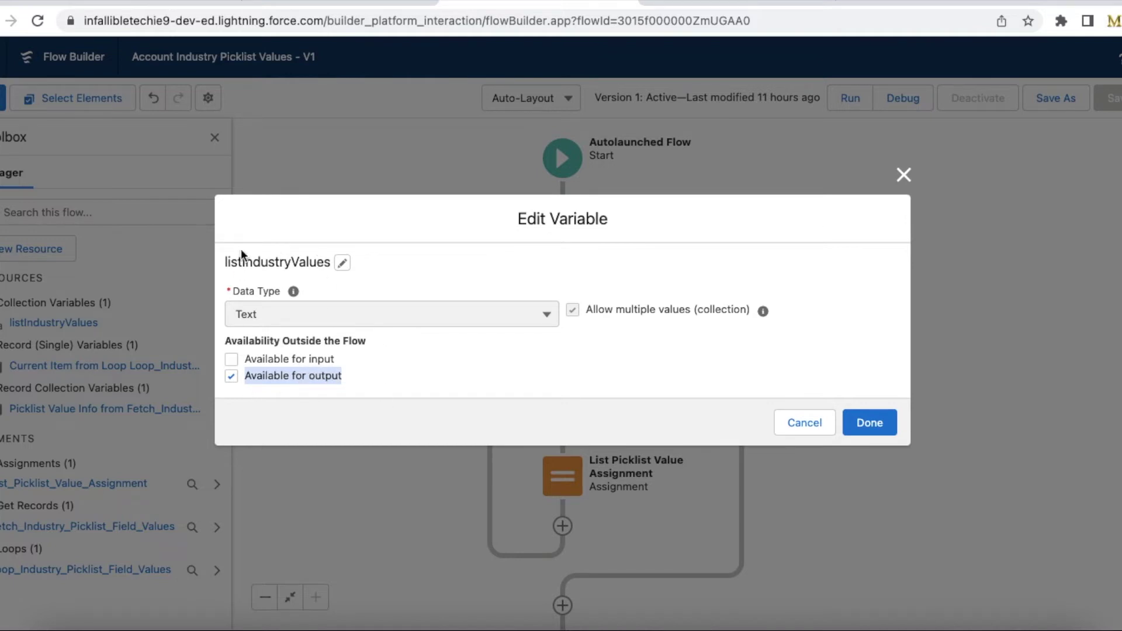
pyautogui.click(865, 422)
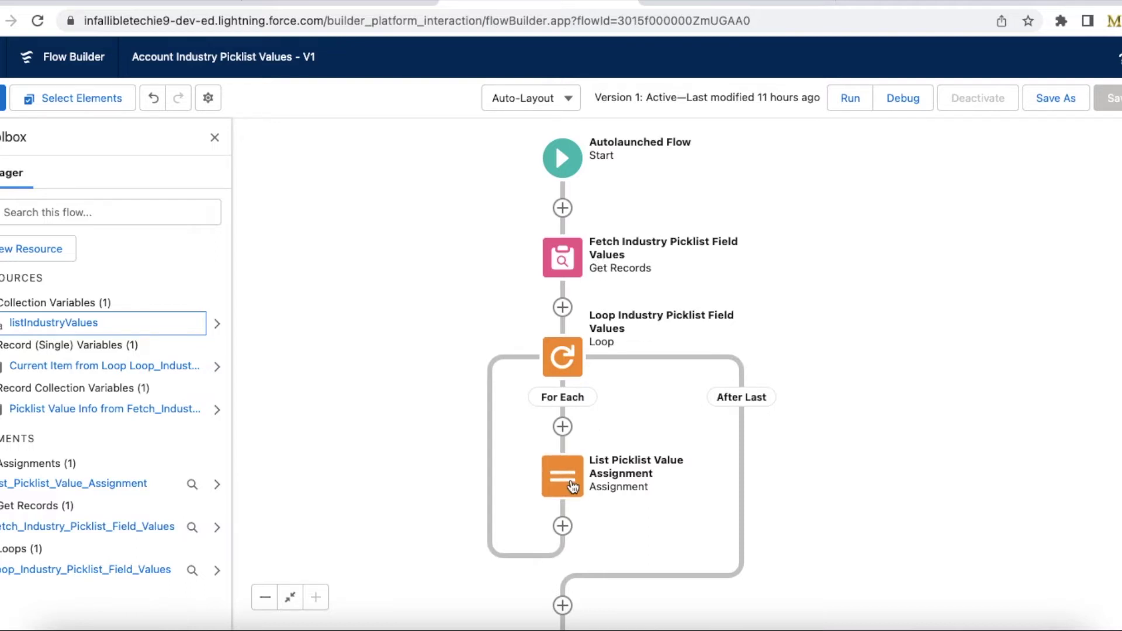
pyautogui.click(738, 6)
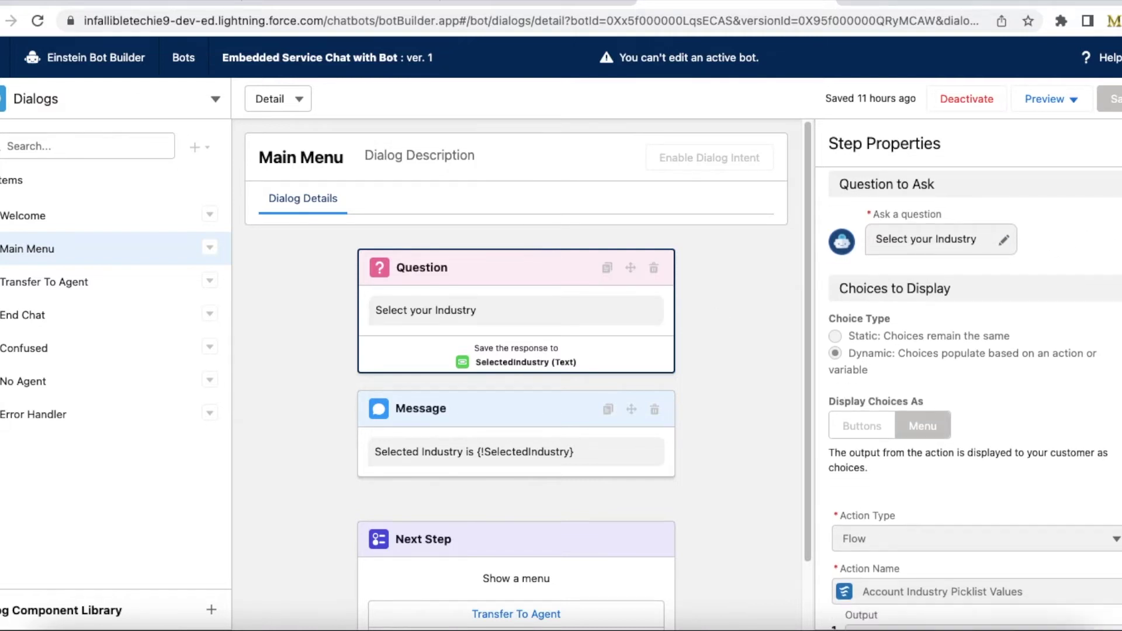
# - Scroll the industry question's properties to the backup rule that redirects to Welcome when no choices return
pyautogui.scroll(-3, 971, 397)
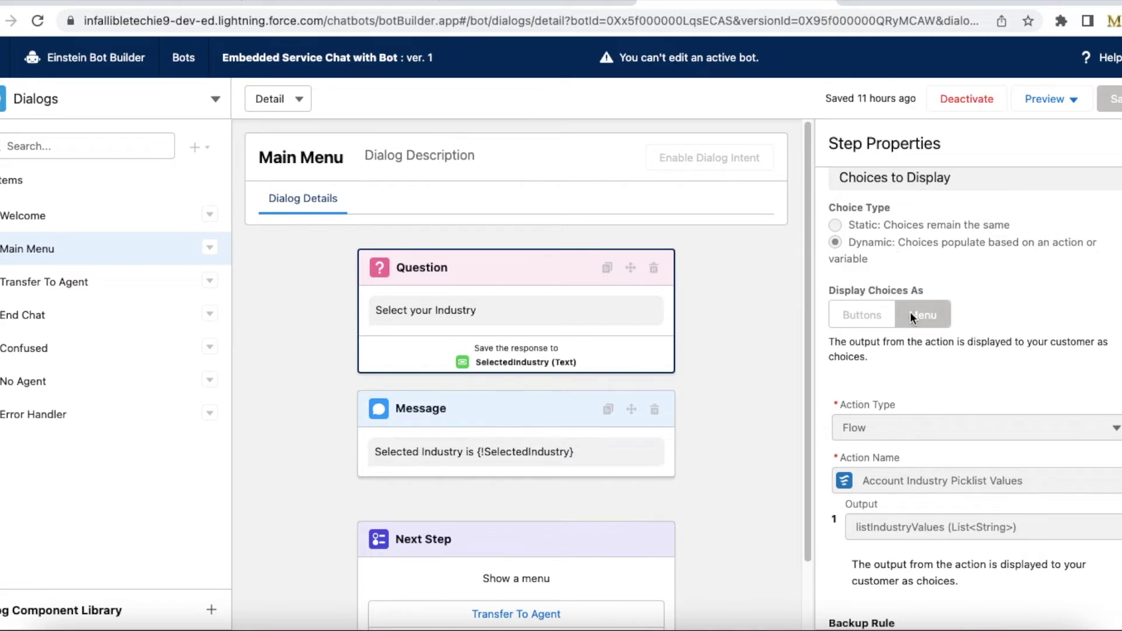
pyautogui.scroll(-3, 1016, 318)
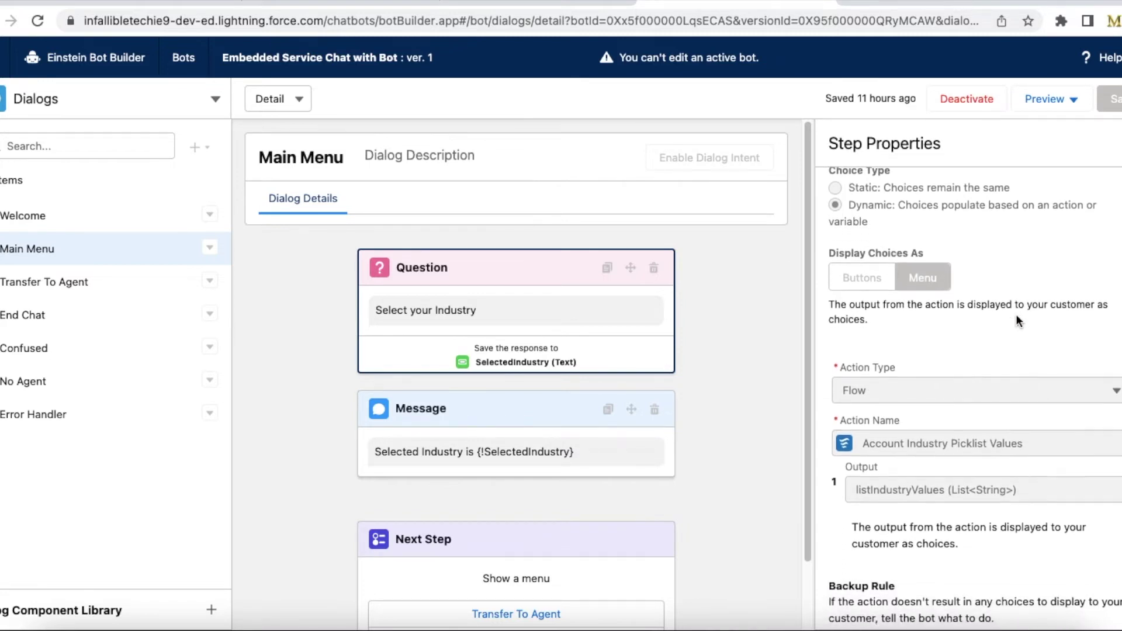
pyautogui.scroll(-1, 1016, 313)
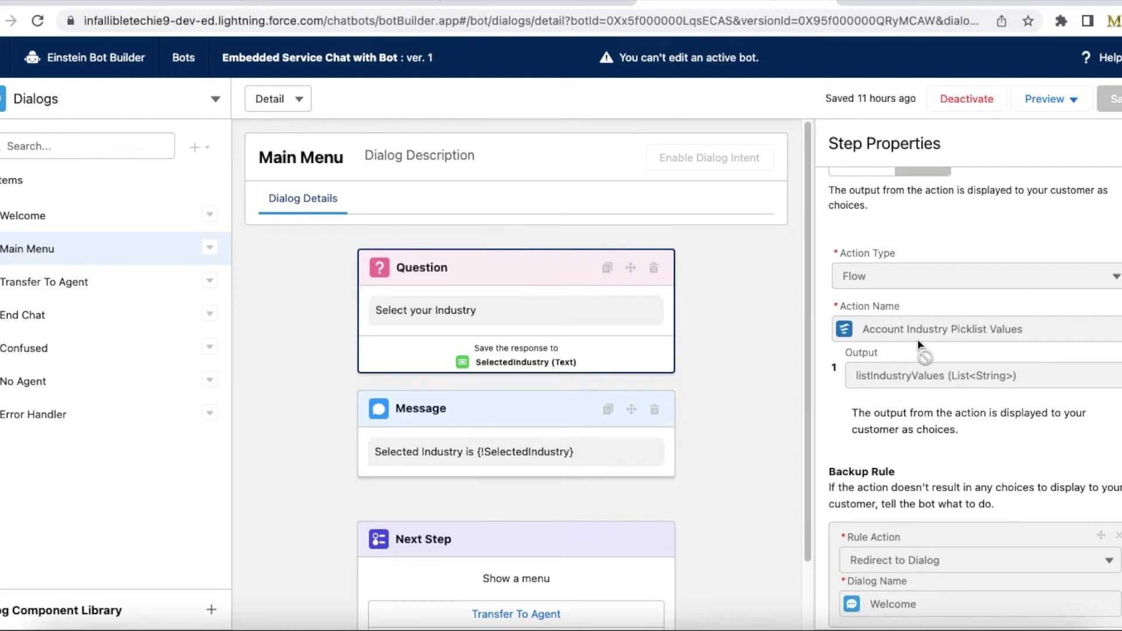
# - Highlight the Account Industry Picklist Values flow name, then return to the Main Menu dialog
pyautogui.click(580, 5)
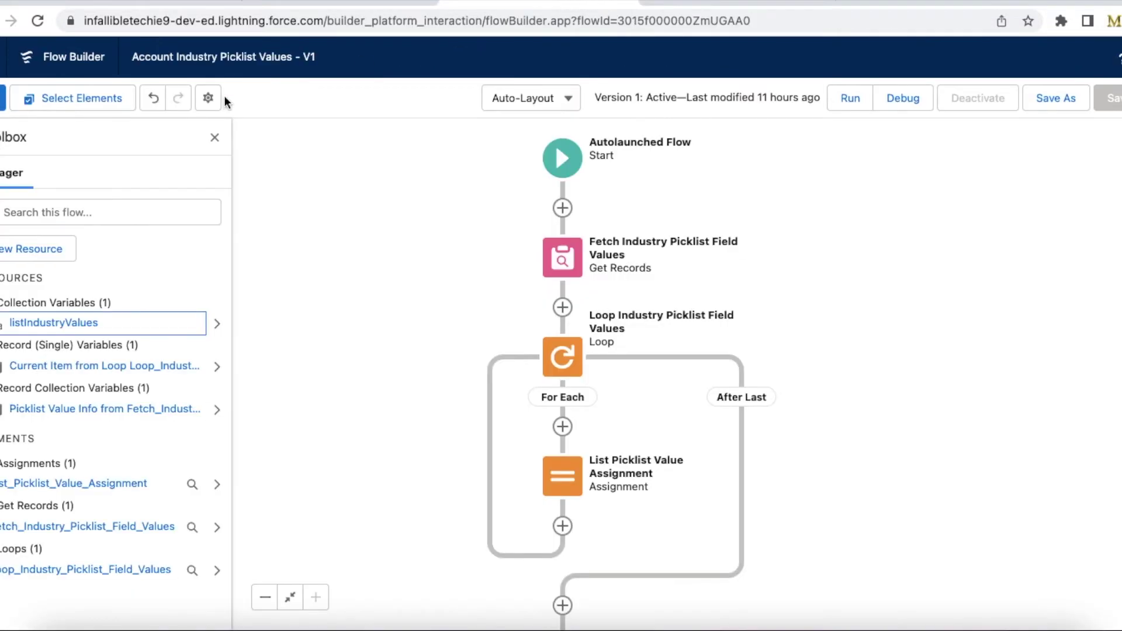
pyautogui.moveTo(127, 58); pyautogui.dragTo(292, 57)
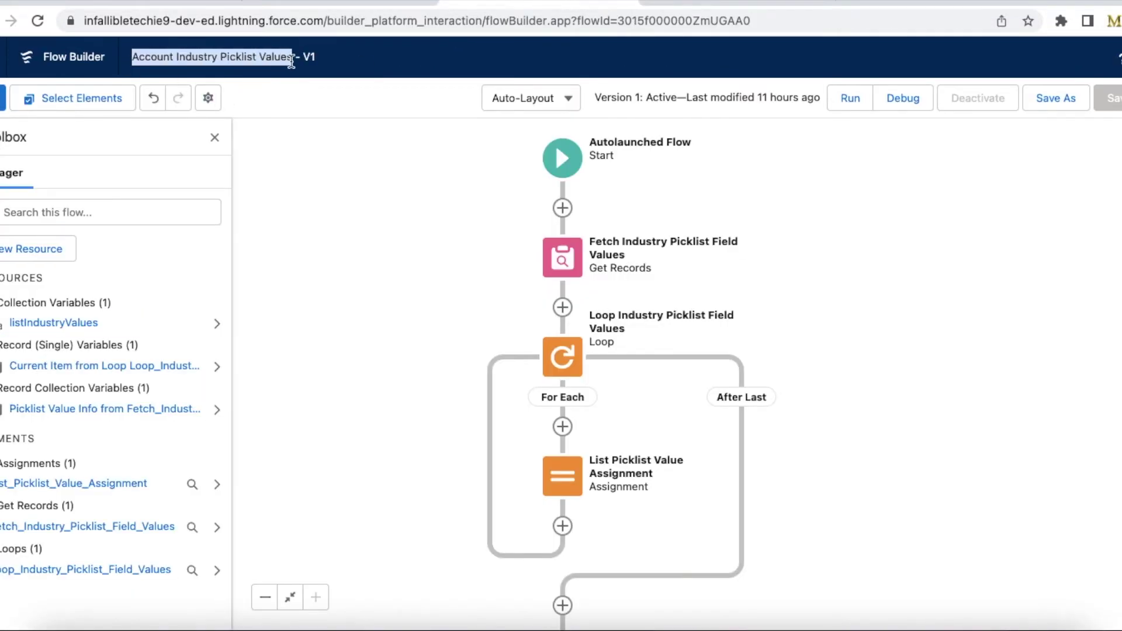
pyautogui.click(712, 3)
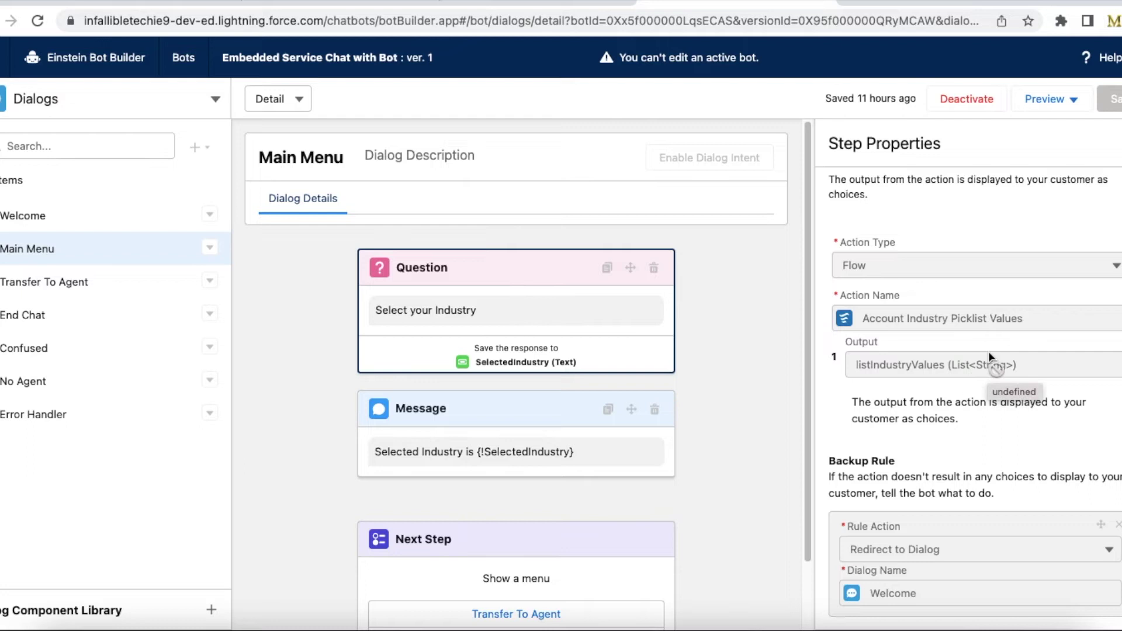
# - Review the question's Response Storage, which saves the answer as Text in SelectedIndustry
pyautogui.scroll(-1, 1013, 365)
pyautogui.scroll(-3, 970, 398)
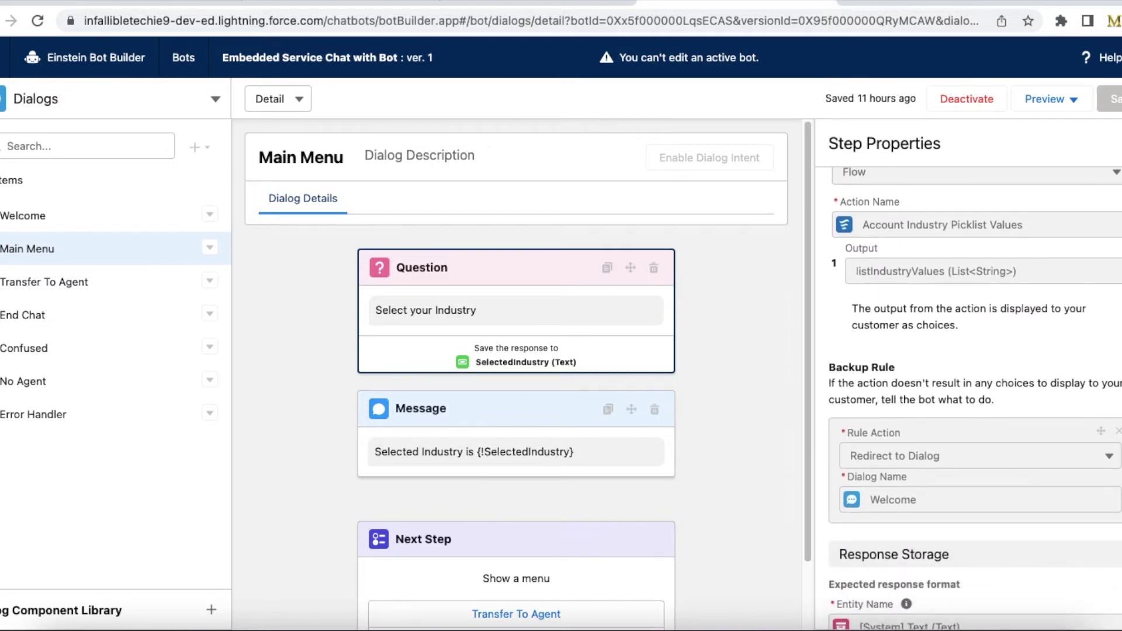
pyautogui.scroll(-4, 970, 397)
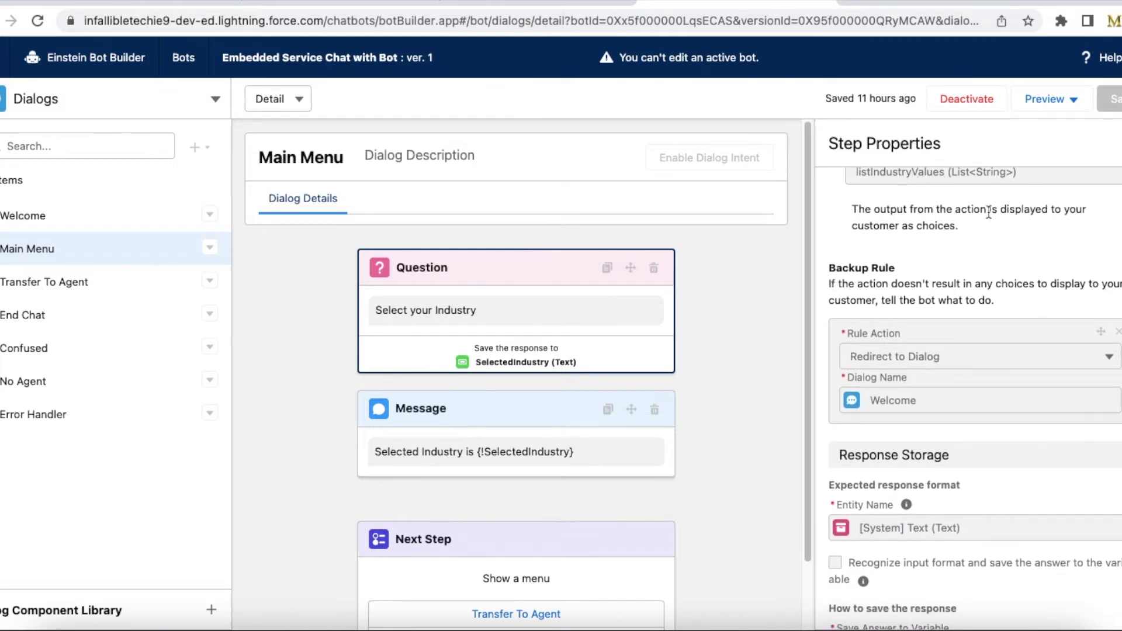
pyautogui.scroll(3, 908, 228)
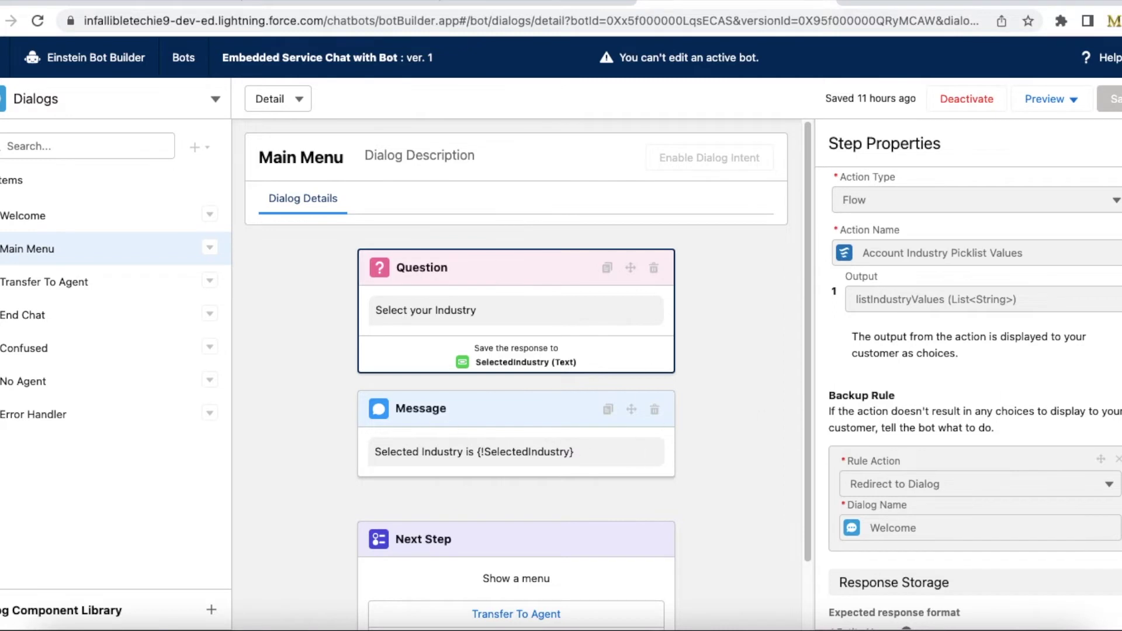
pyautogui.scroll(-4, 975, 397)
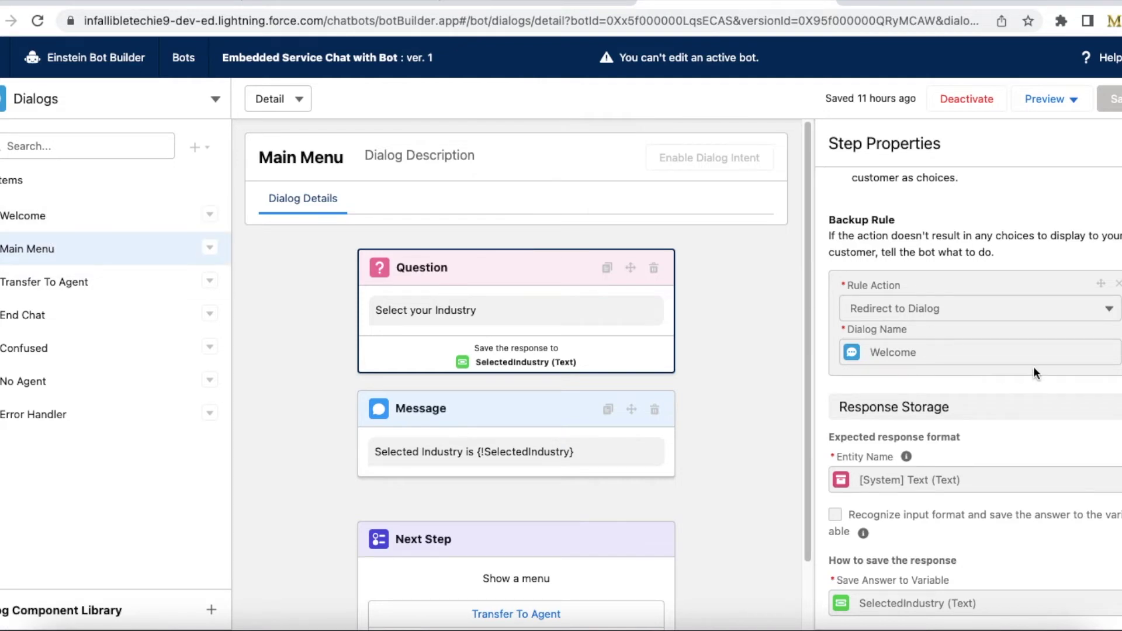
pyautogui.scroll(-3, 1034, 367)
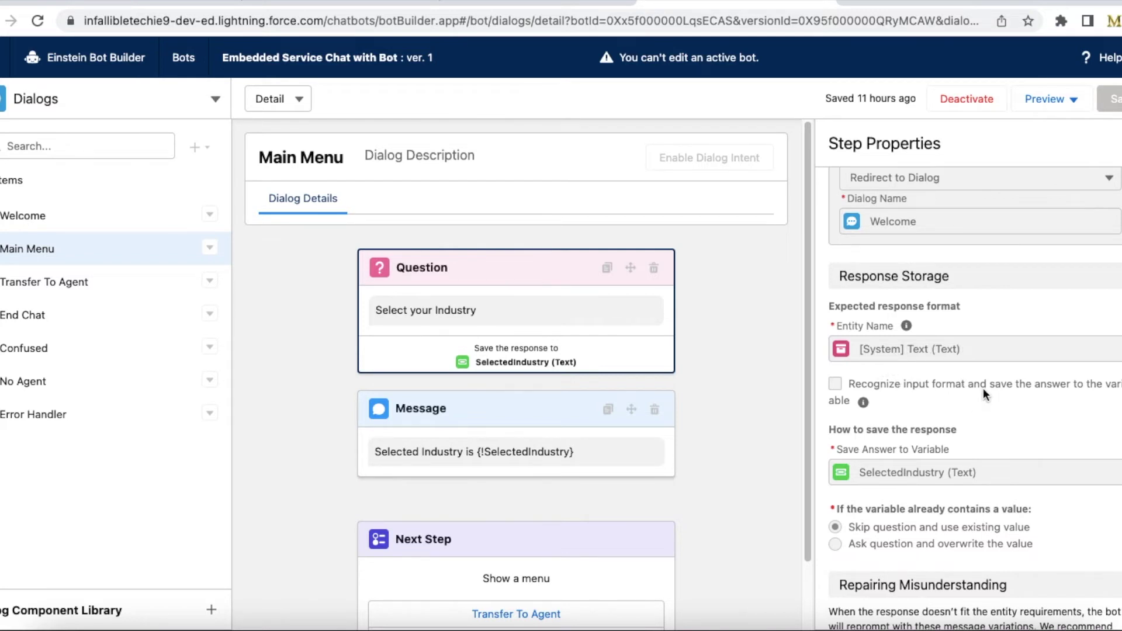
pyautogui.scroll(-2, 984, 389)
pyautogui.scroll(-1, 984, 391)
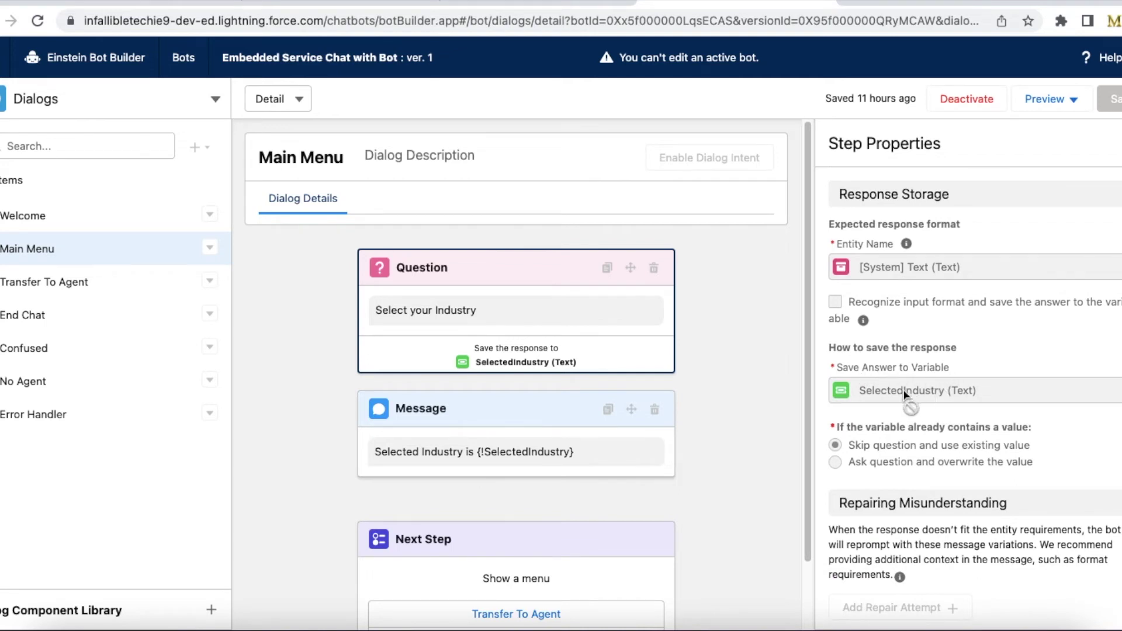
pyautogui.click(16, 103)
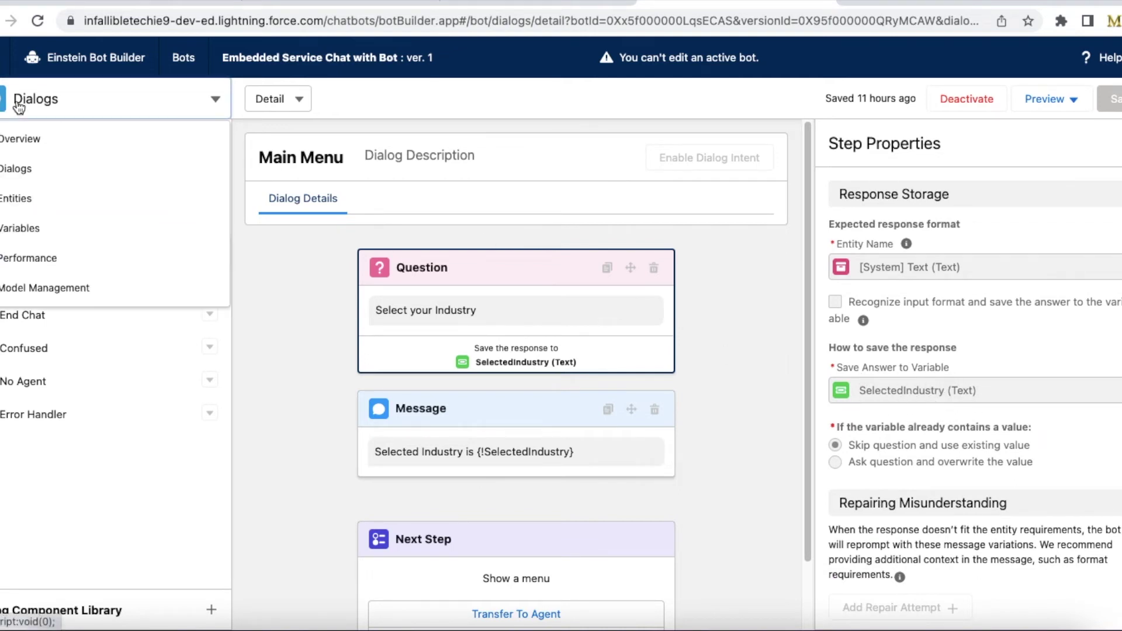
# - Open the SelectedIndustry variable and confirm it is a Custom variable of Text data type
pyautogui.click(51, 233)
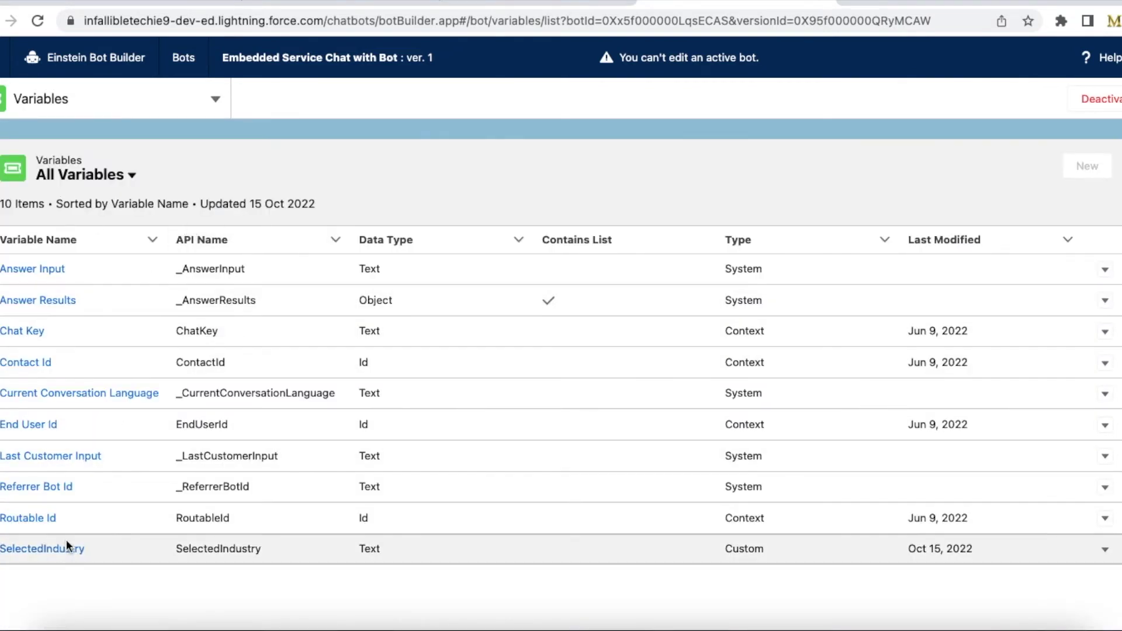
pyautogui.click(61, 548)
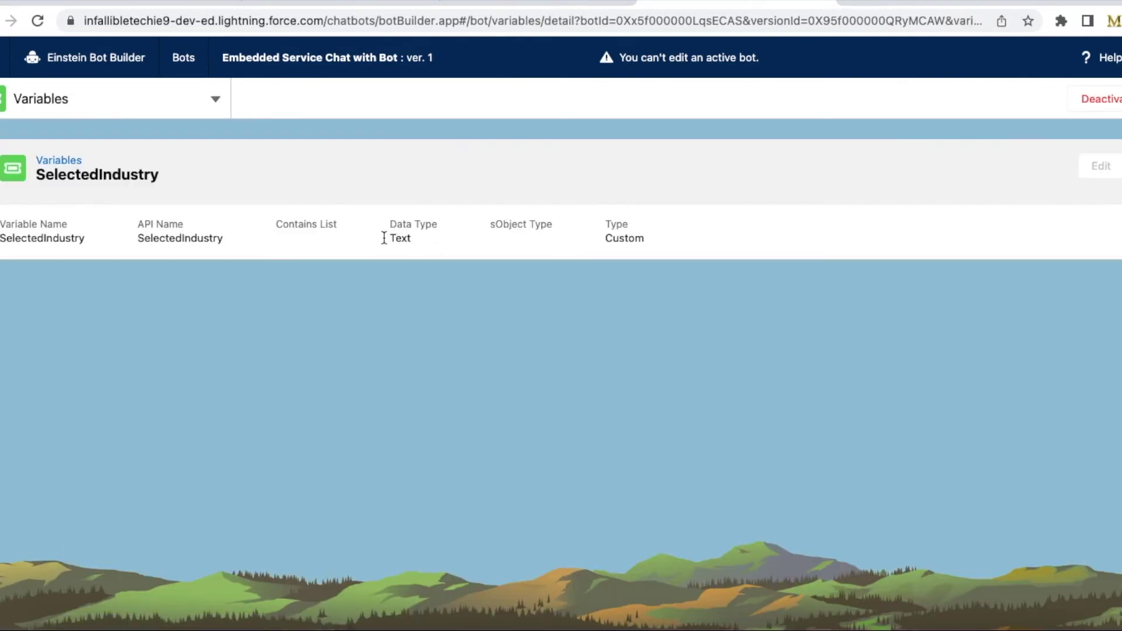
pyautogui.tripleClick(629, 240)
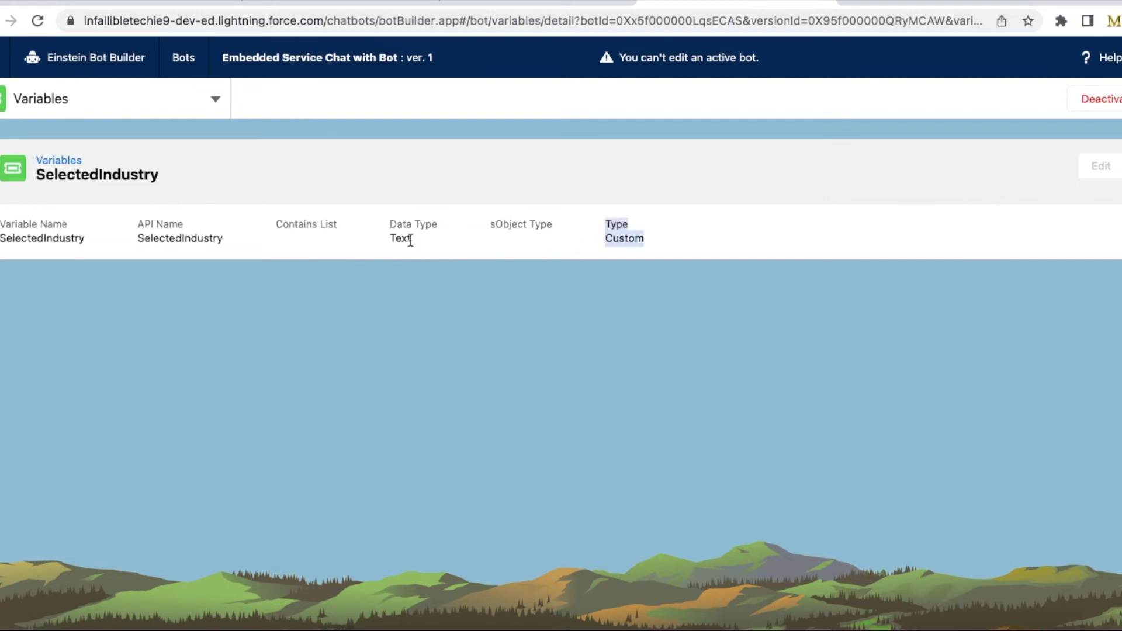
pyautogui.doubleClick(395, 238)
pyautogui.click(140, 111)
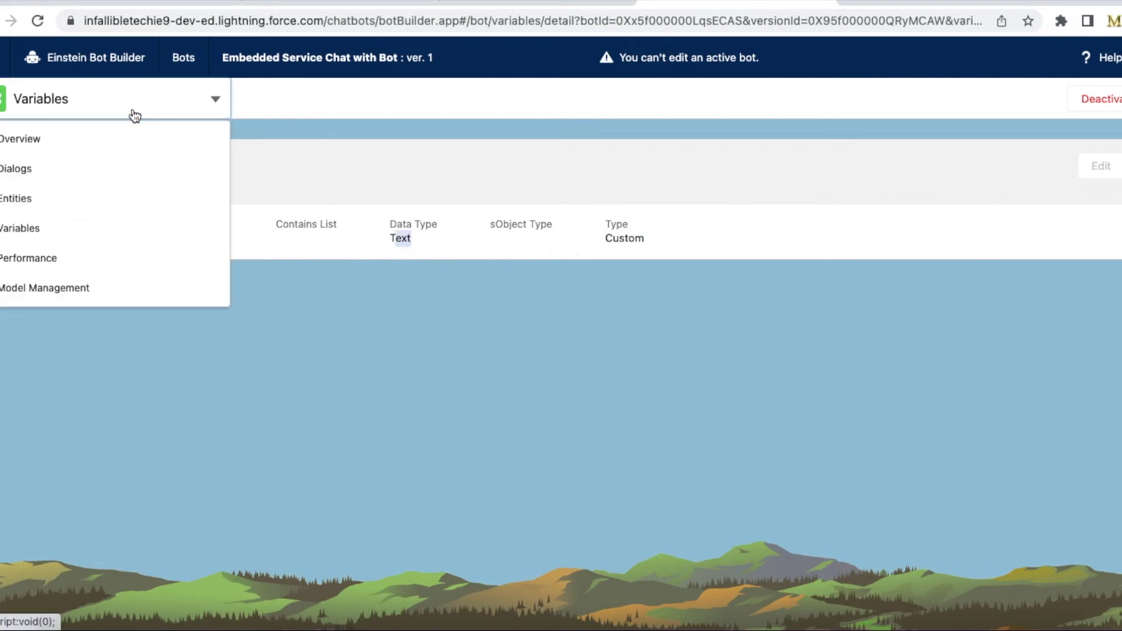
# - Go back to the Main Menu dialog under Dialogs and list the preview modes
pyautogui.click(83, 169)
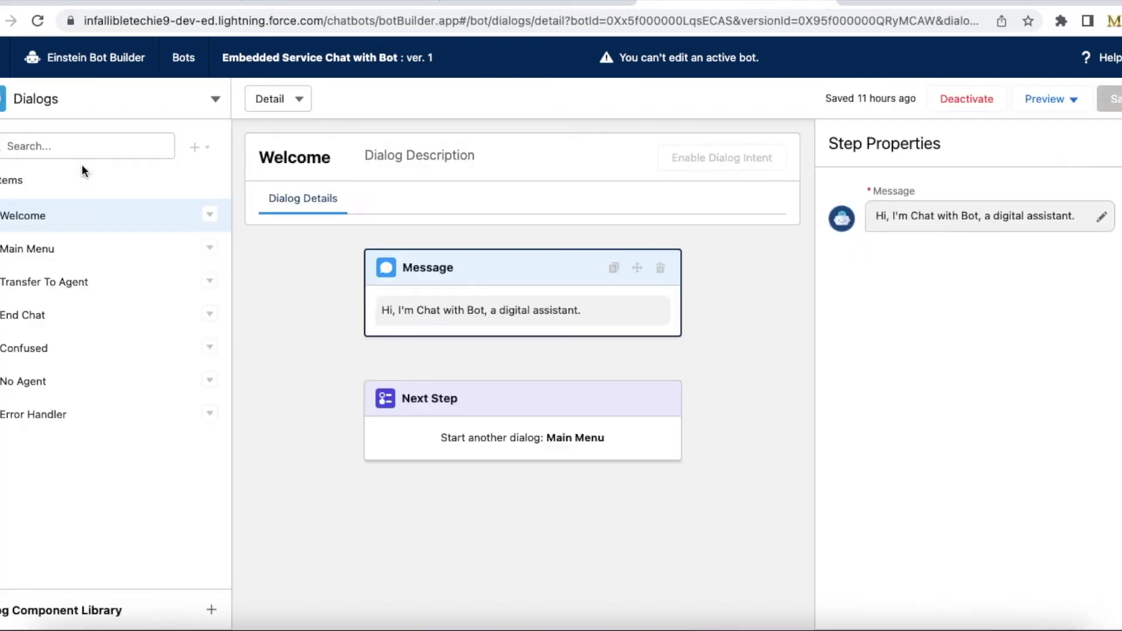
pyautogui.click(89, 254)
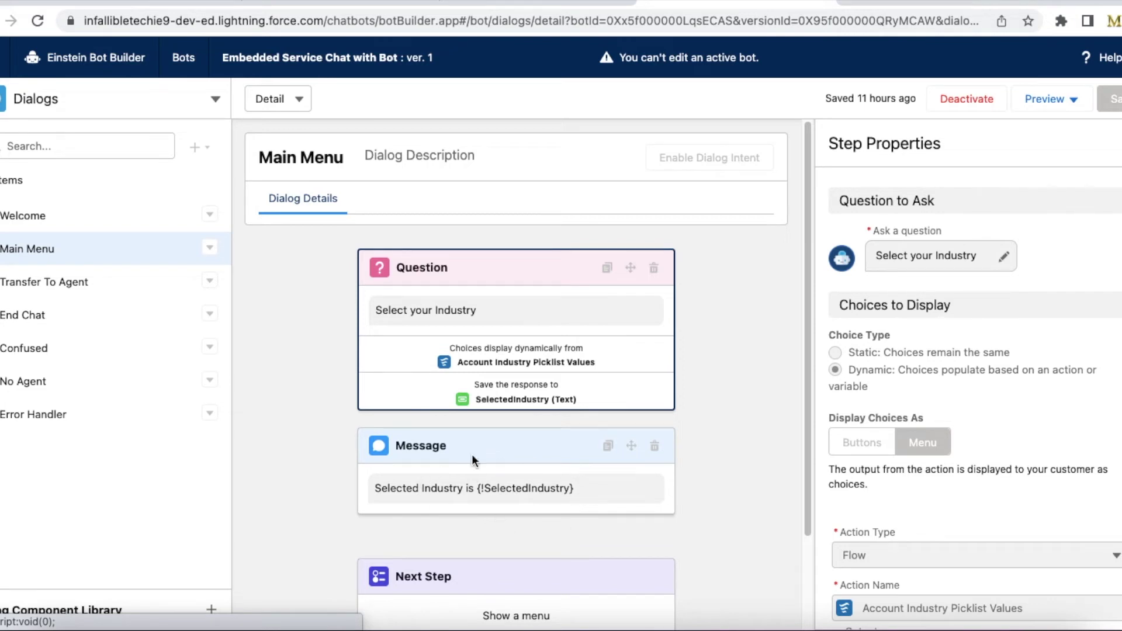
pyautogui.click(1059, 100)
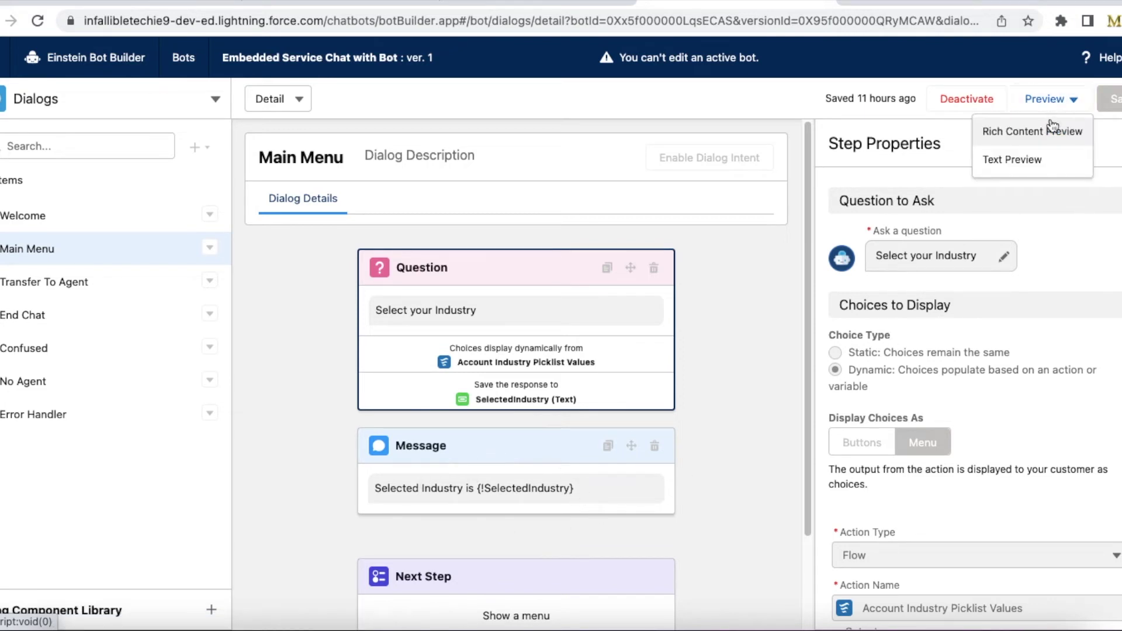
# - Launch a Rich Content Preview chat using the Embedded Service with Bot connection
pyautogui.click(1050, 132)
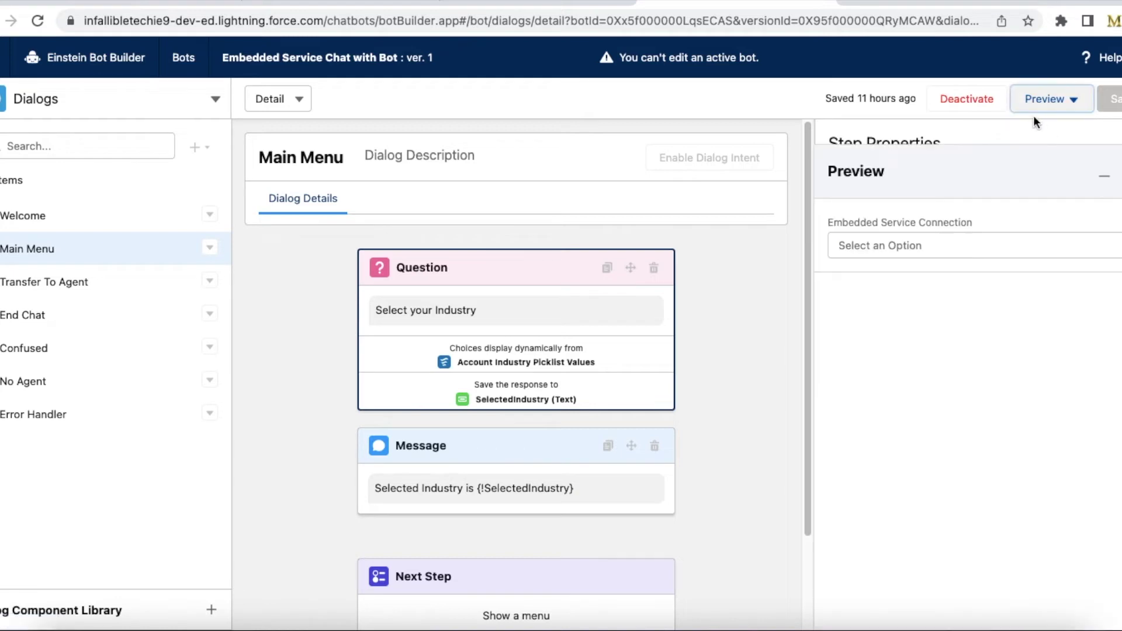
pyautogui.click(1013, 251)
pyautogui.click(984, 278)
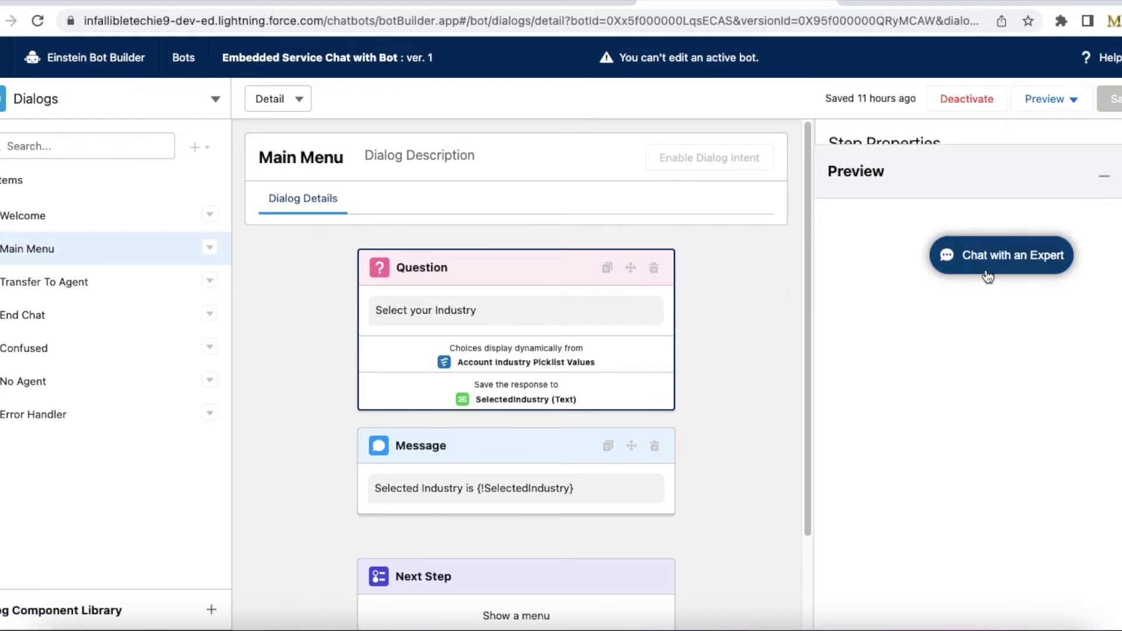
pyautogui.click(991, 266)
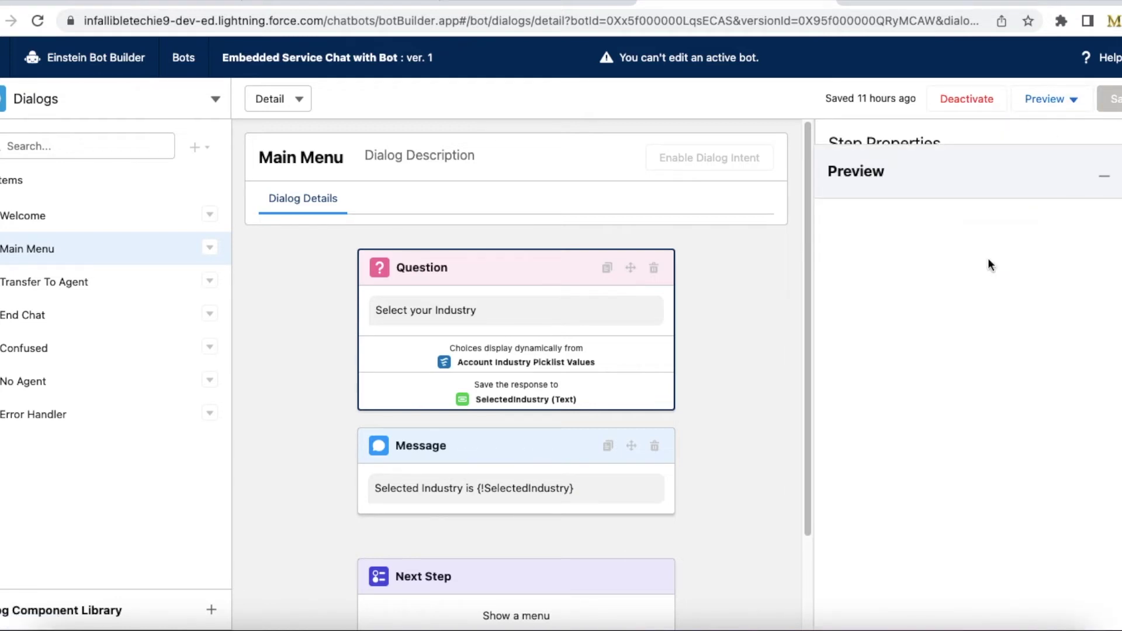
# - Fill the pre-chat form with test first and last names, a sample e-mail and subject 'Test Subjec'
pyautogui.write('Test')
pyautogui.press('Tab')
pyautogui.write('Test')
pyautogui.press('Tab')
pyautogui.write('tes')
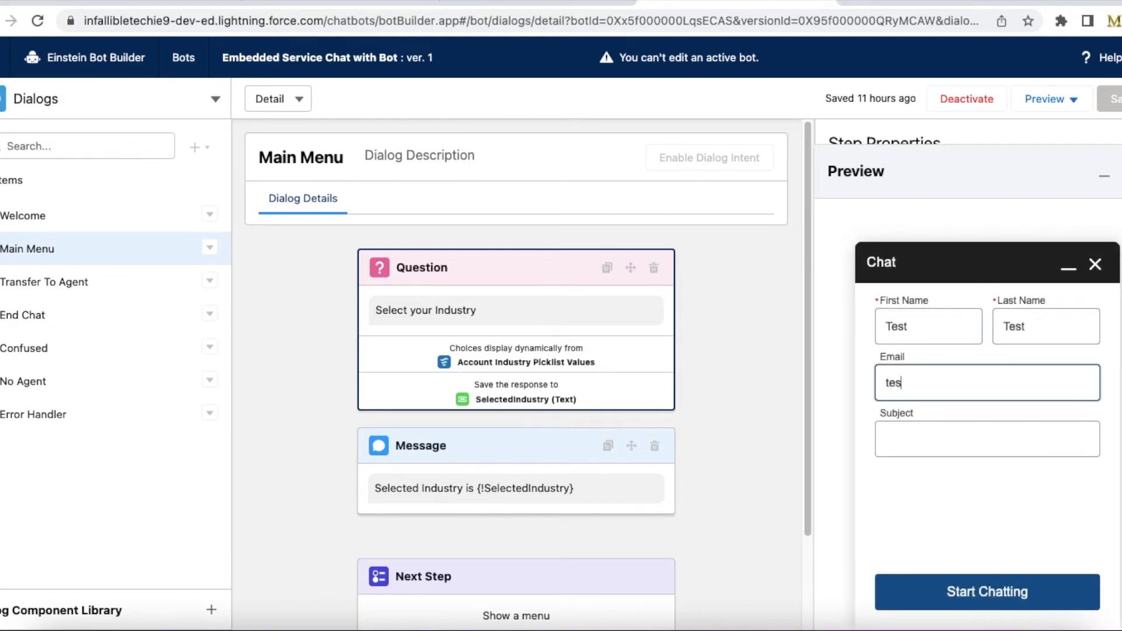
pyautogui.write('t@test.com')
pyautogui.press('Tab')
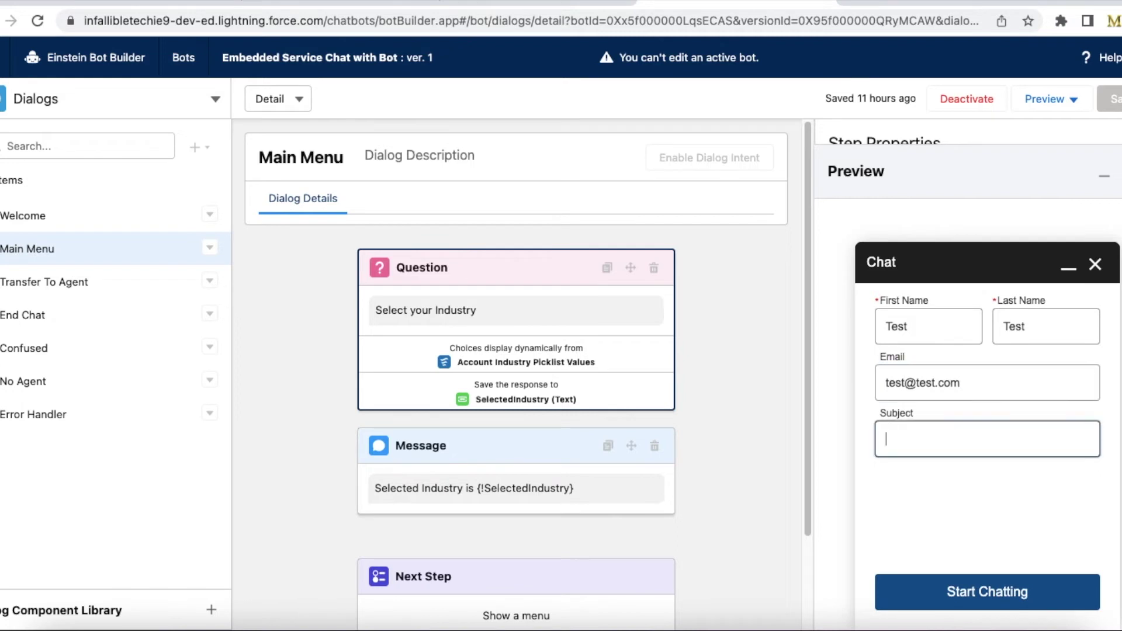
pyautogui.write('Test Subject')
# - Start chatting, choose Healthcare from the industry menu, and see 'Selected Industry is Healthcare'
pyautogui.click(993, 592)
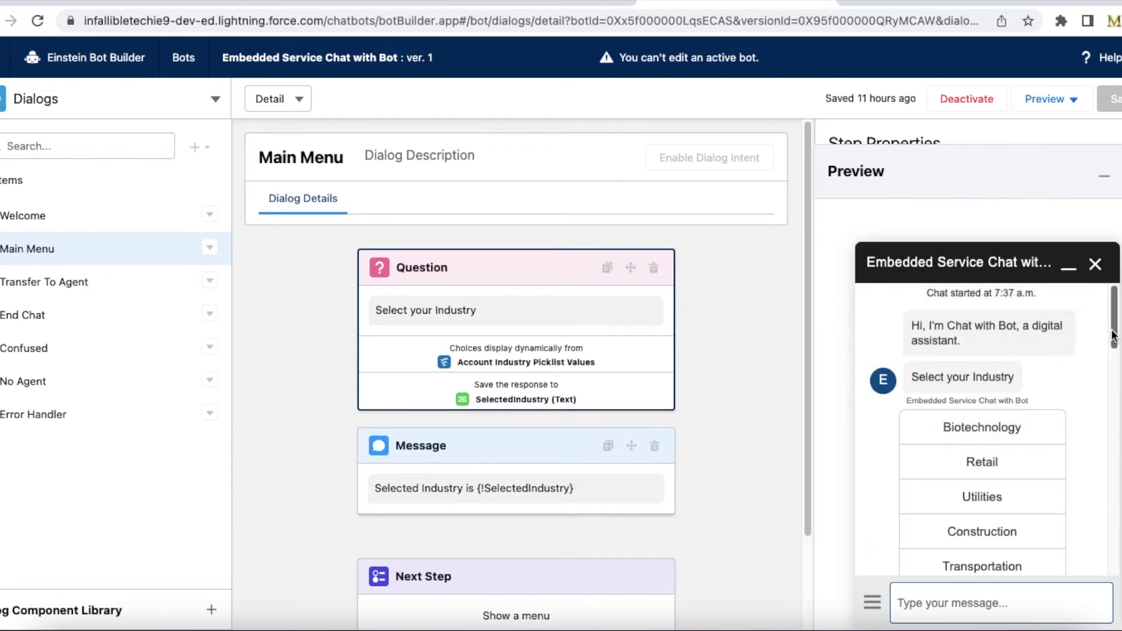
pyautogui.scroll(-5, 1099, 415)
pyautogui.scroll(-10, 1103, 428)
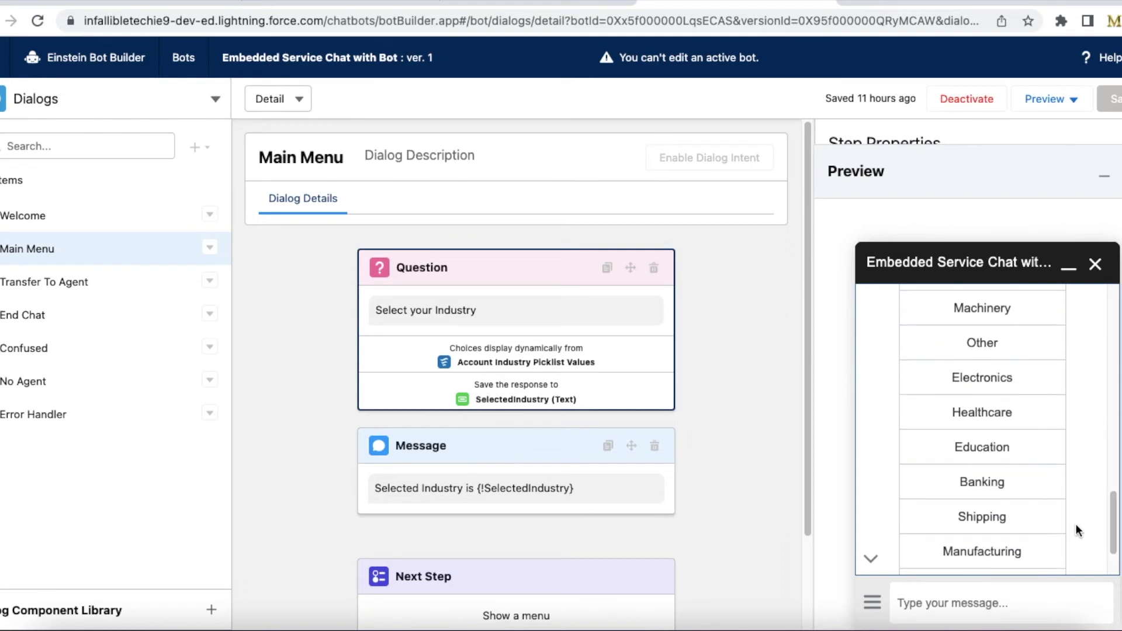
pyautogui.click(987, 415)
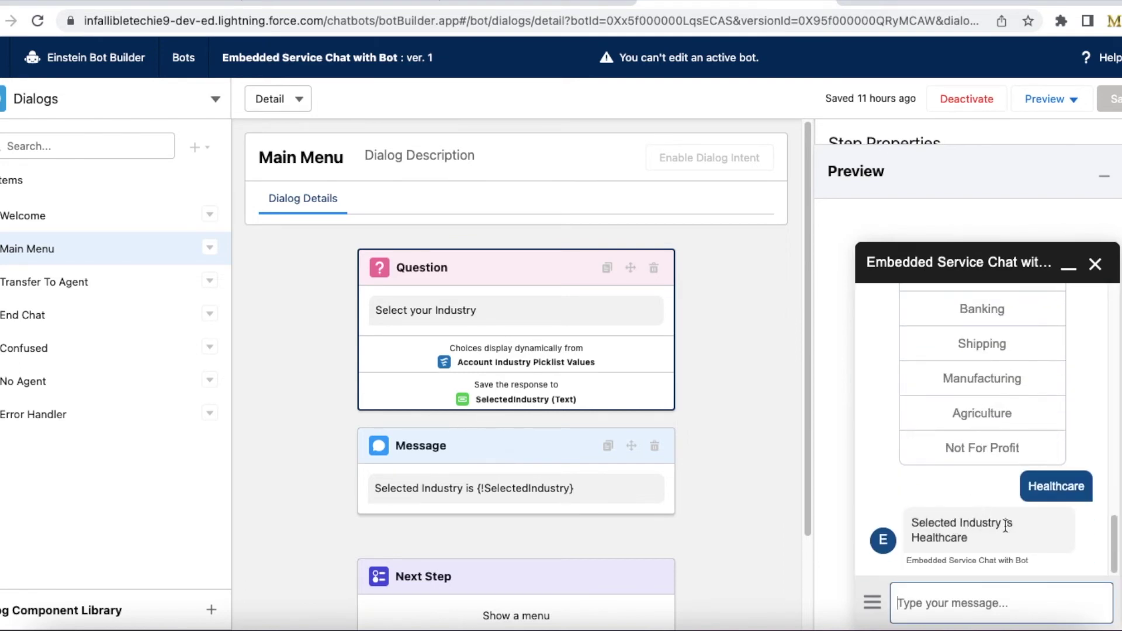
pyautogui.moveTo(990, 460); pyautogui.dragTo(910, 449)
# - End the preview chat and confirm ending it
pyautogui.click(962, 559)
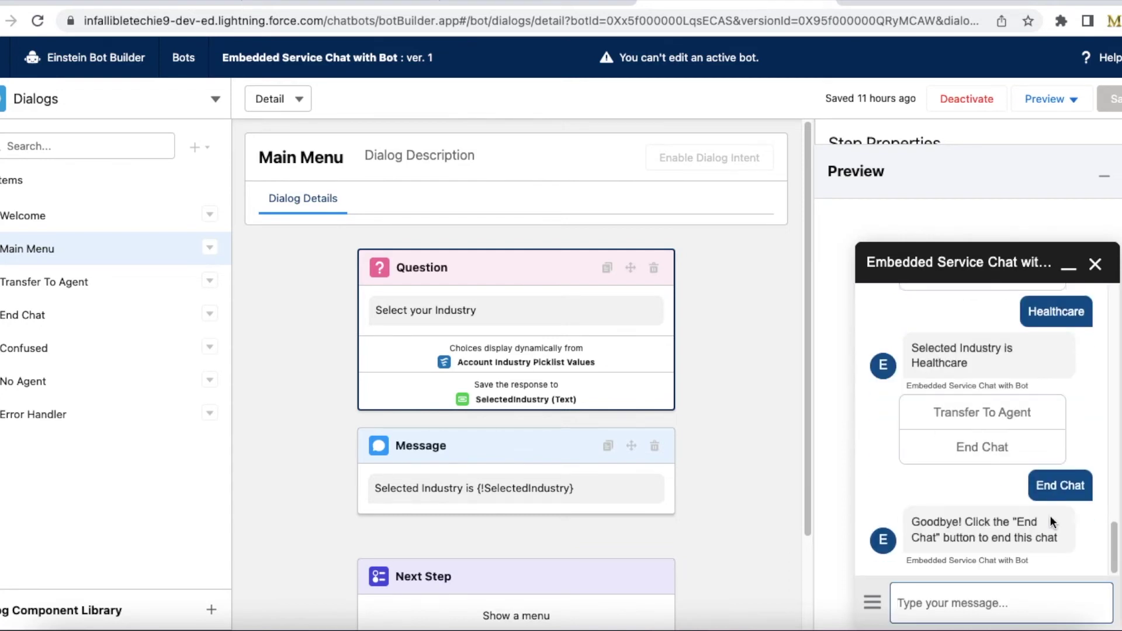
pyautogui.click(1094, 265)
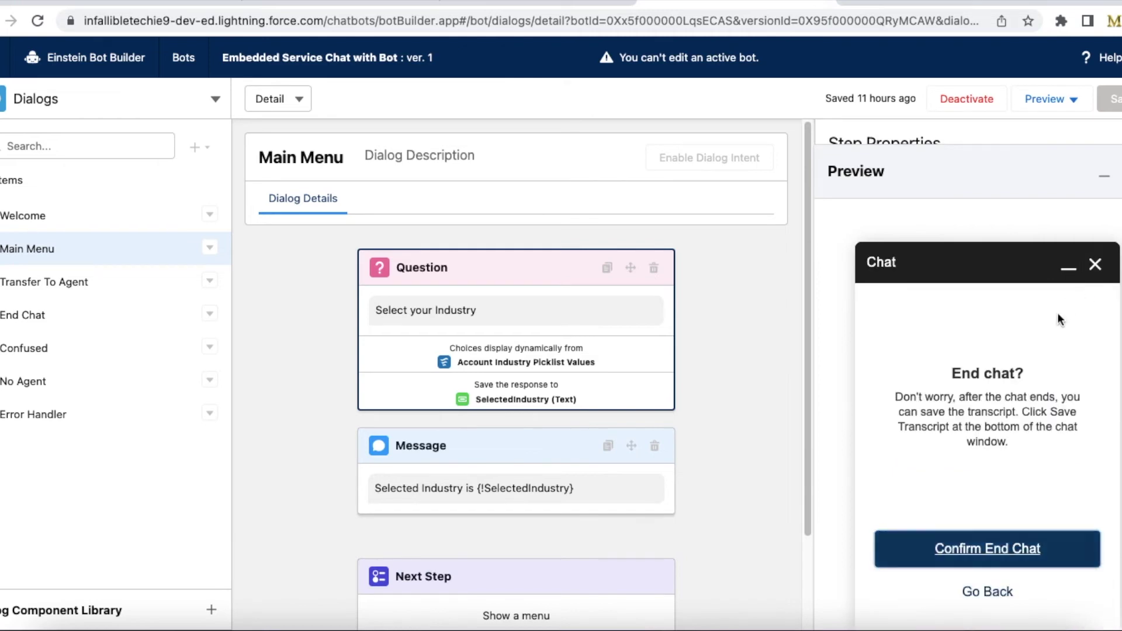
pyautogui.click(988, 548)
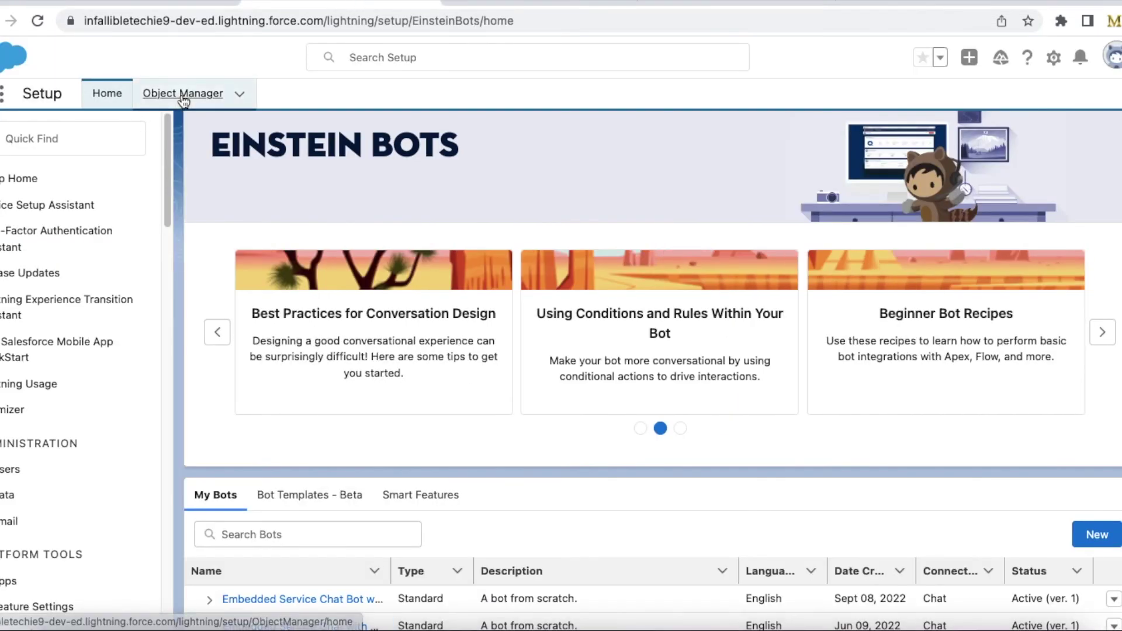
# - Open the Account object's Industry field in Object Manager, filtering fields by 'indus'
pyautogui.click(180, 96)
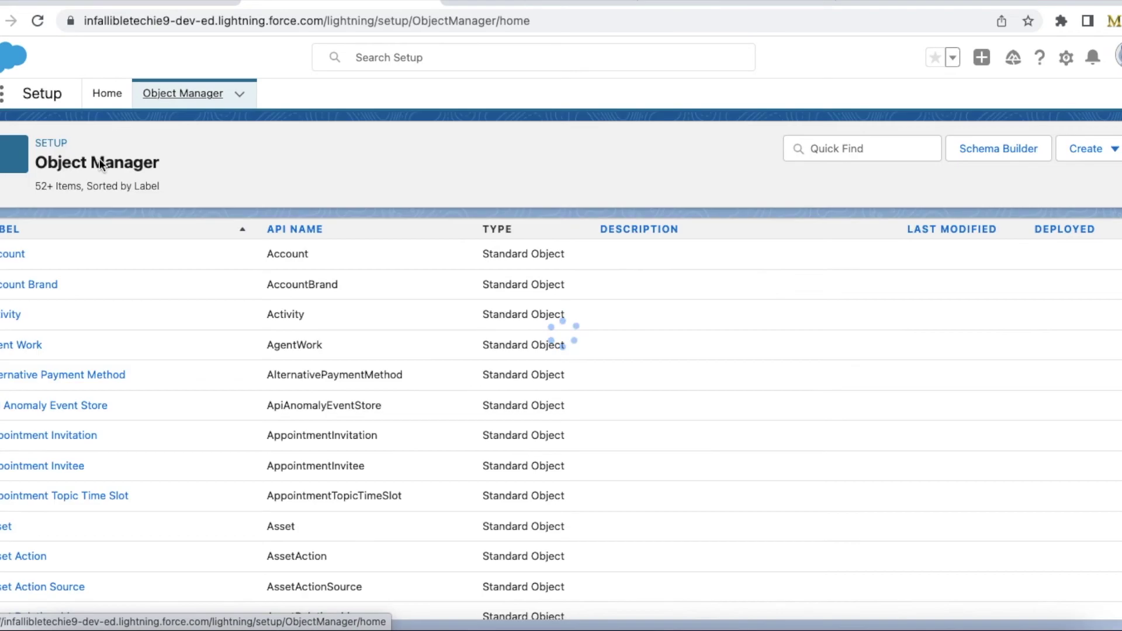
pyautogui.click(8, 254)
pyautogui.click(35, 261)
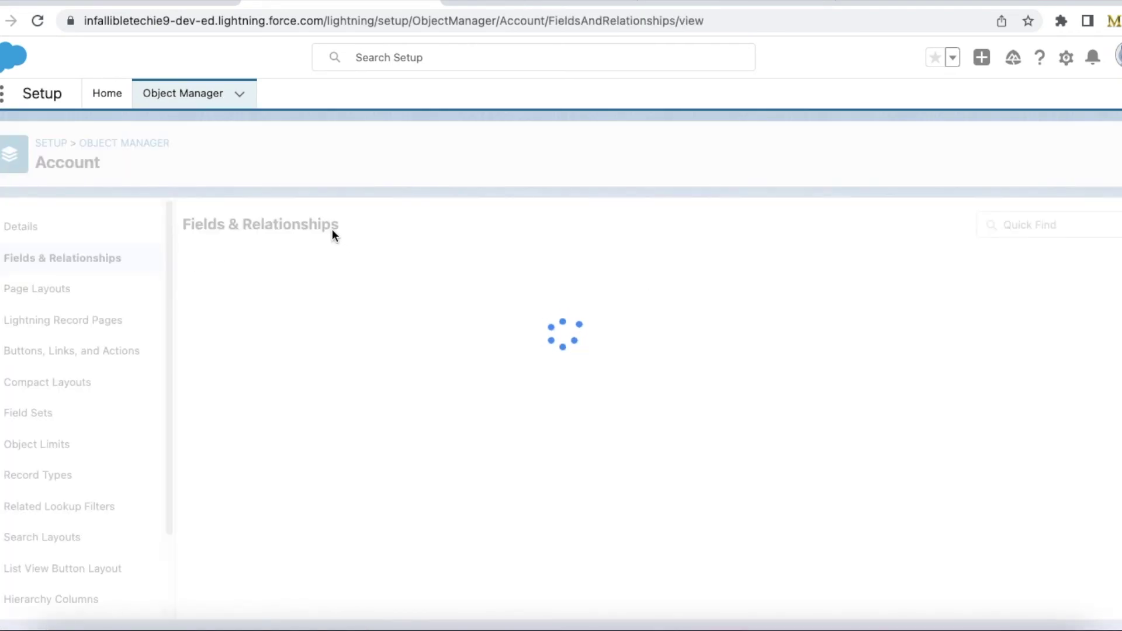
pyautogui.click(663, 234)
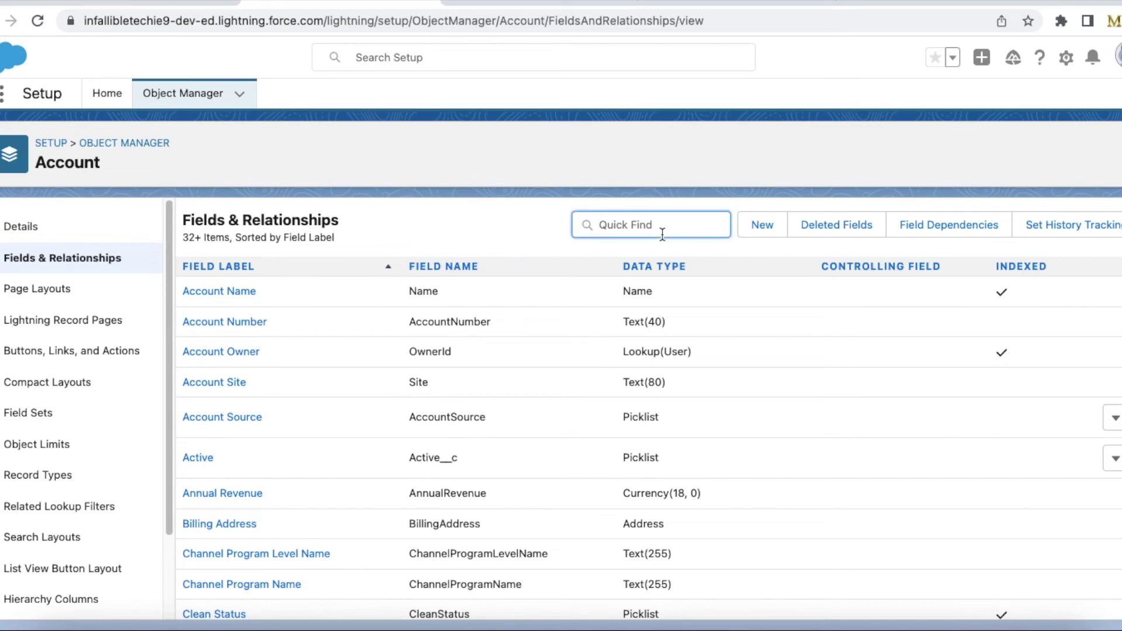
pyautogui.write('indus')
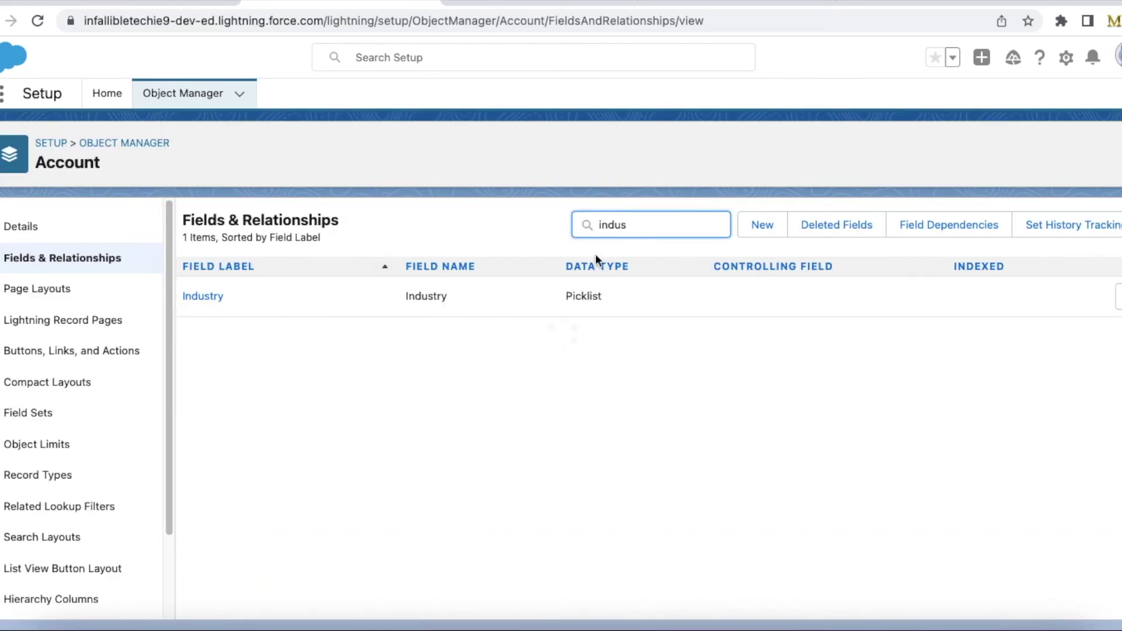
pyautogui.click(209, 298)
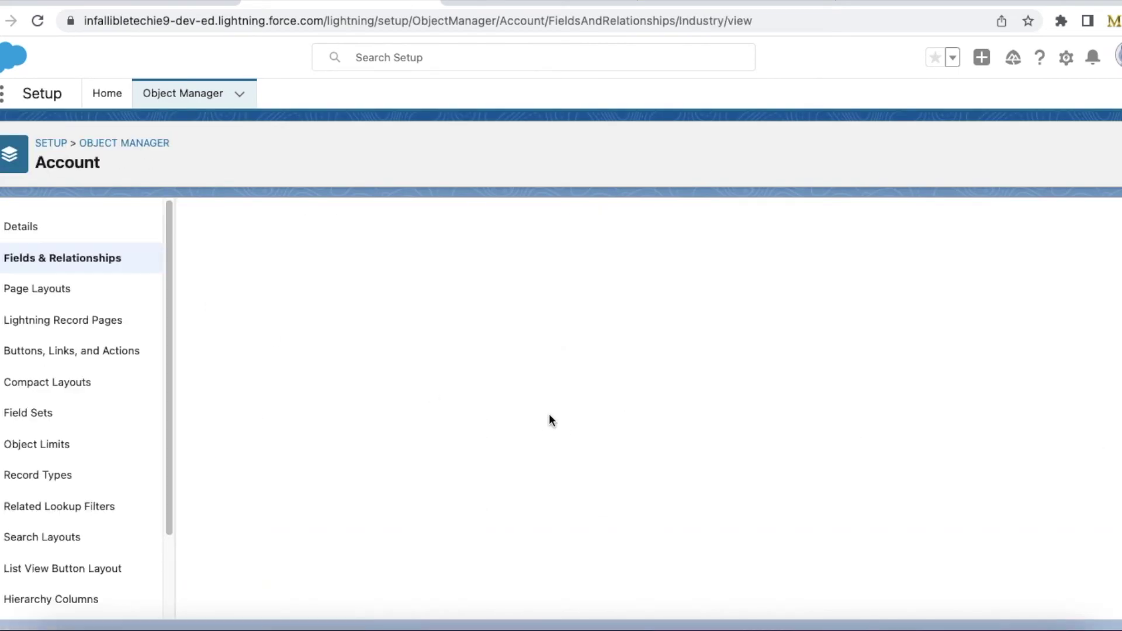
# - Review the Industry picklist values, then return to the Bot Builder
pyautogui.scroll(-7, 325, 237)
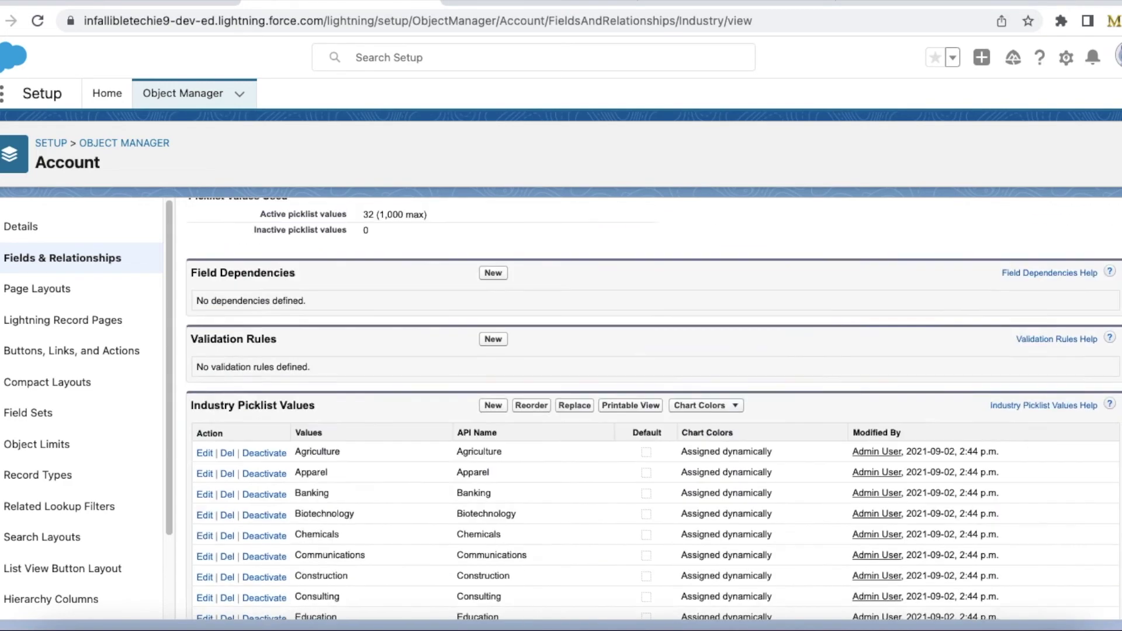
pyautogui.moveTo(442, 506); pyautogui.dragTo(295, 246)
pyautogui.scroll(2, 622, 360)
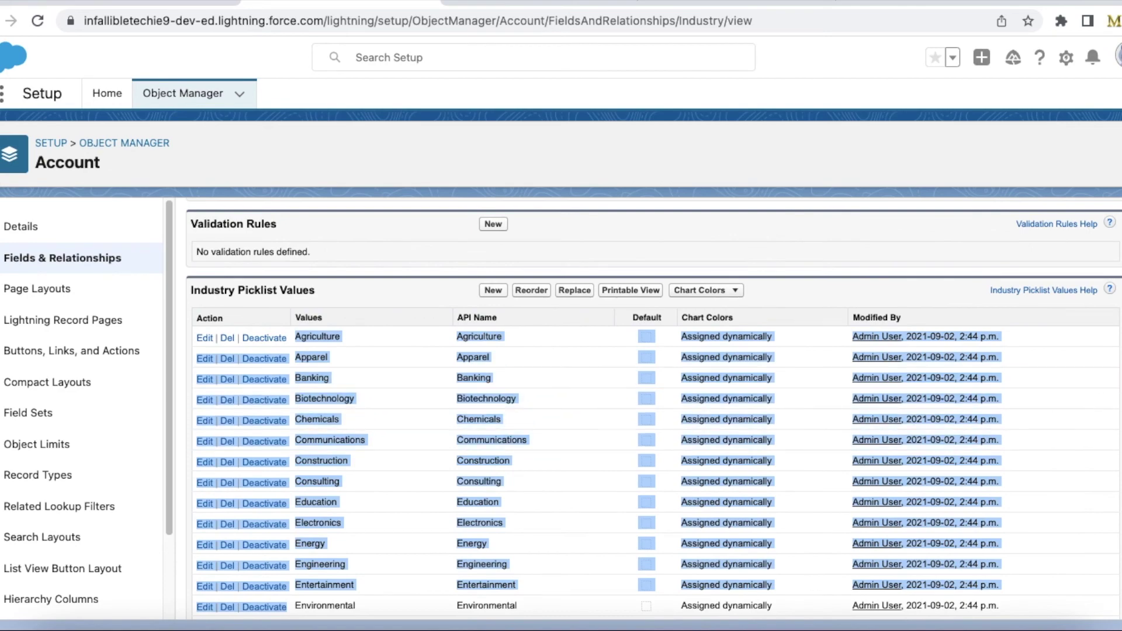
pyautogui.scroll(-8, 1117, 491)
pyautogui.scroll(11, 1118, 491)
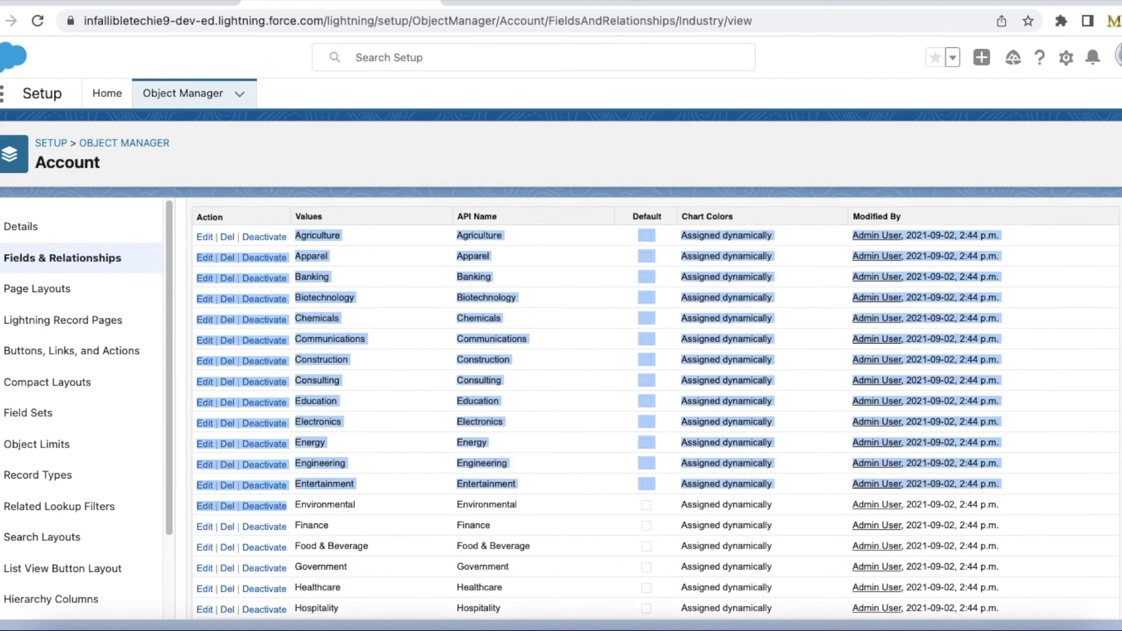
pyautogui.click(689, 7)
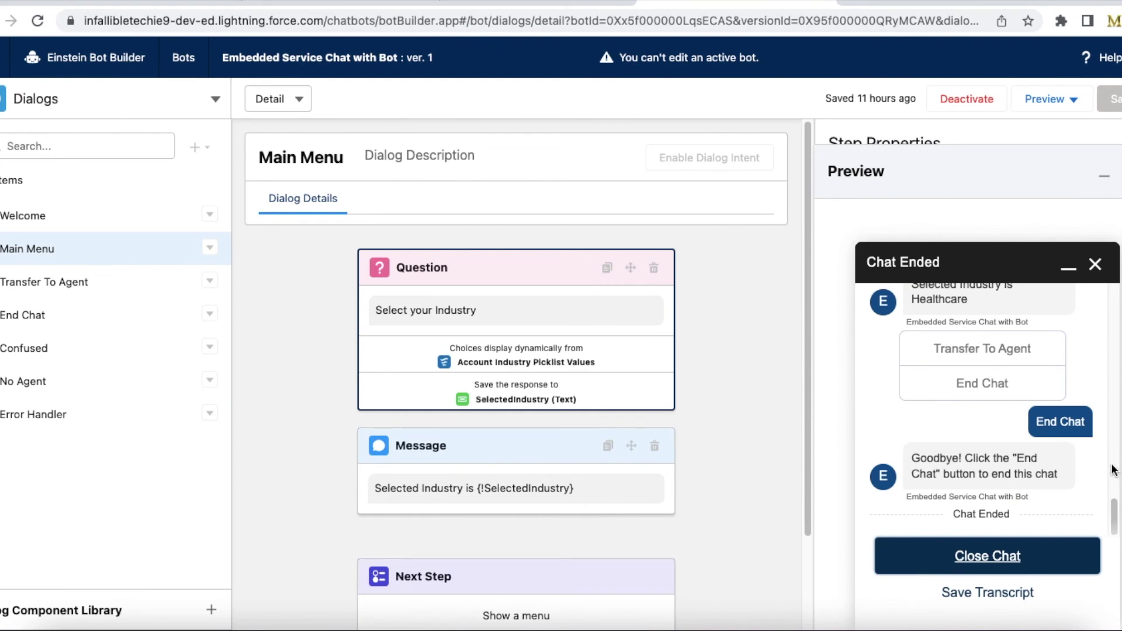
pyautogui.moveTo(1112, 518); pyautogui.dragTo(1114, 315)
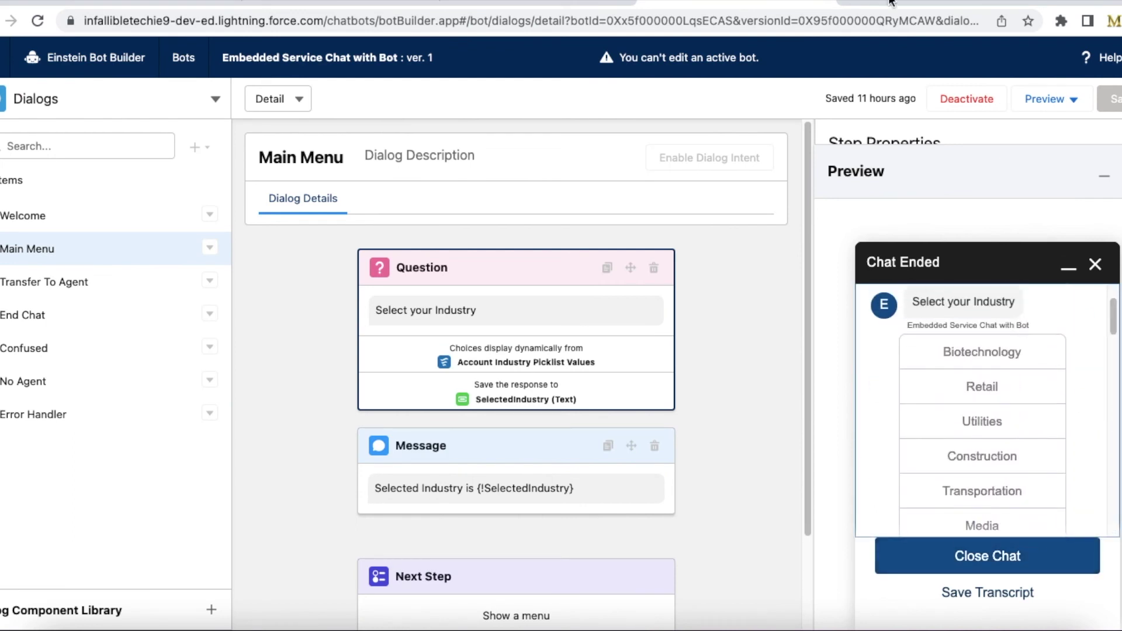